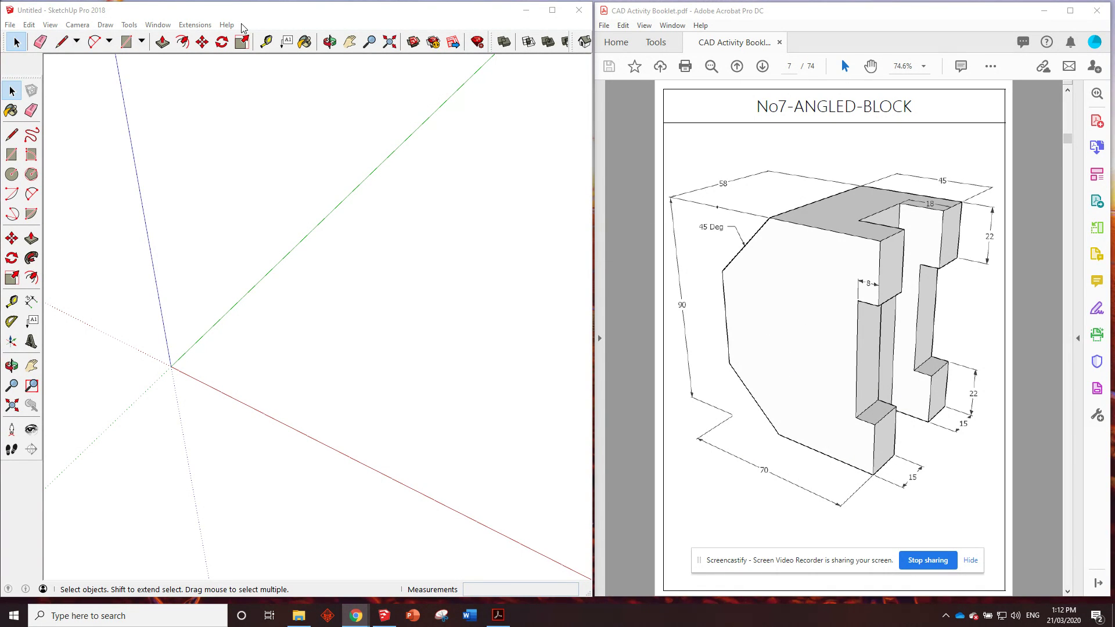
- Activate the SketchUp window with the empty untitled model
left_click(285, 26)
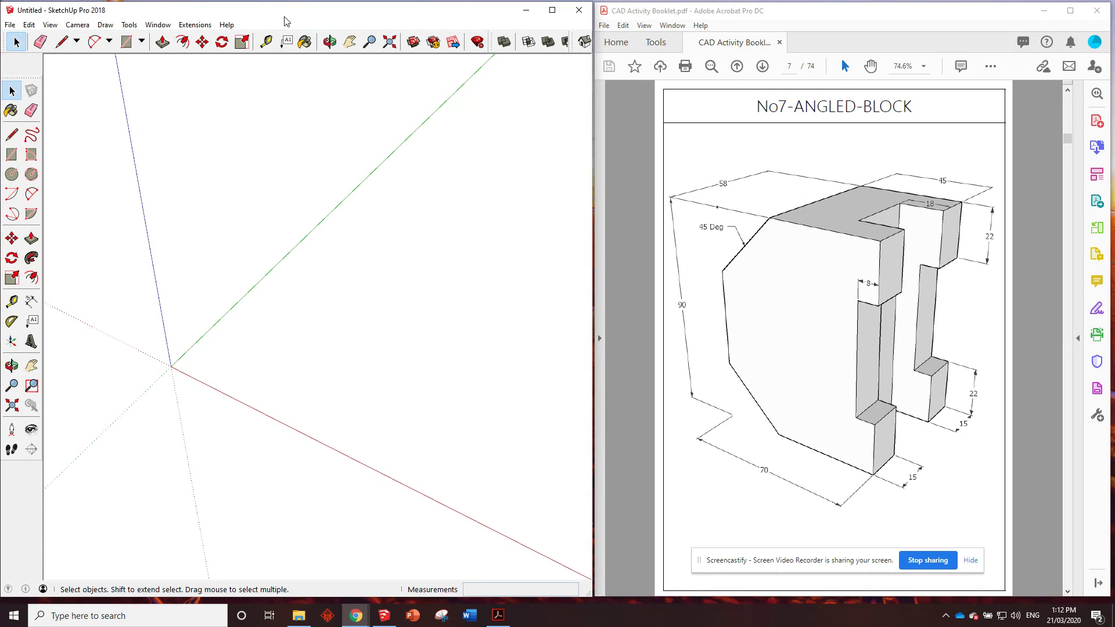
- Draw a 70 by 58 rectangle starting at the origin
left_click(126, 42)
left_click(171, 366)
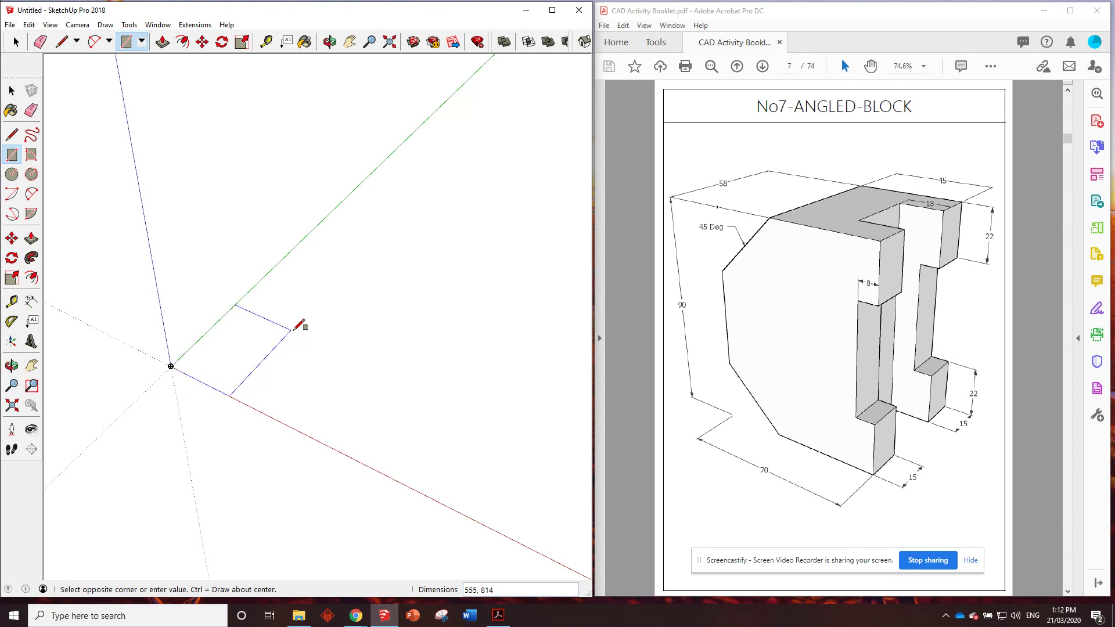
type("70,5")
key("Return")
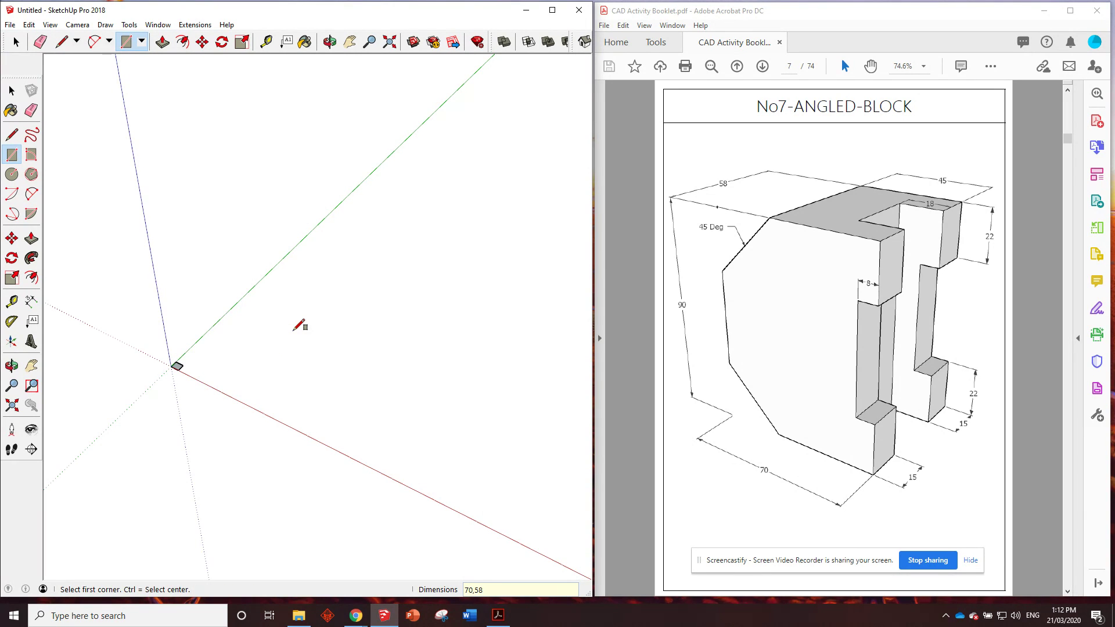
scroll(177, 370, "up", 3)
scroll(177, 370, "up", 5)
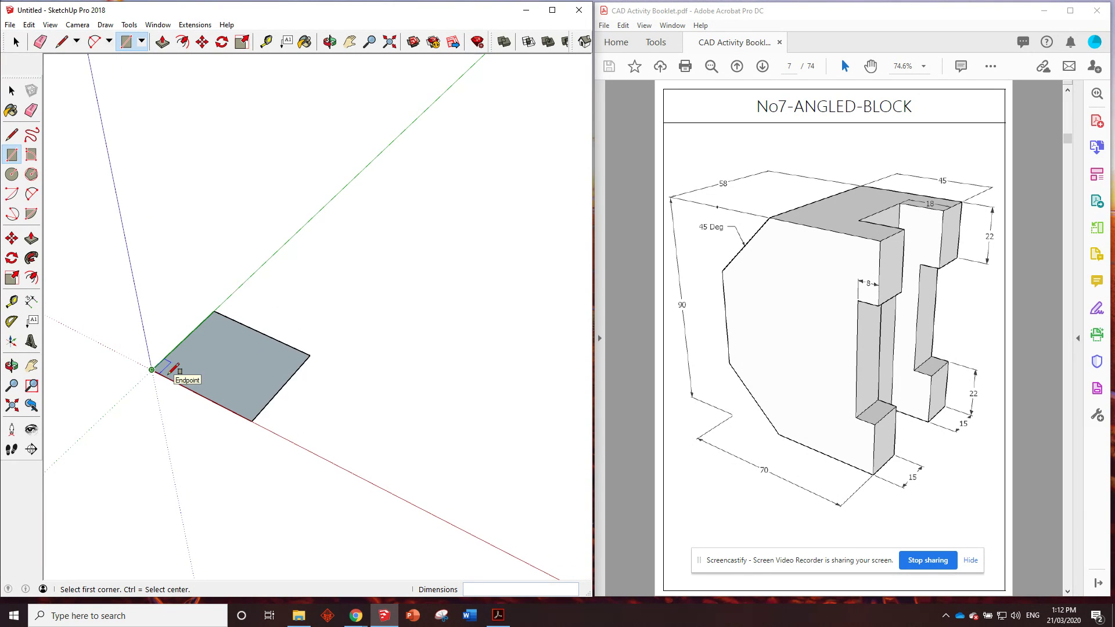
- Pull the rectangle up 90 into a solid box and orbit to inspect it
key("o")
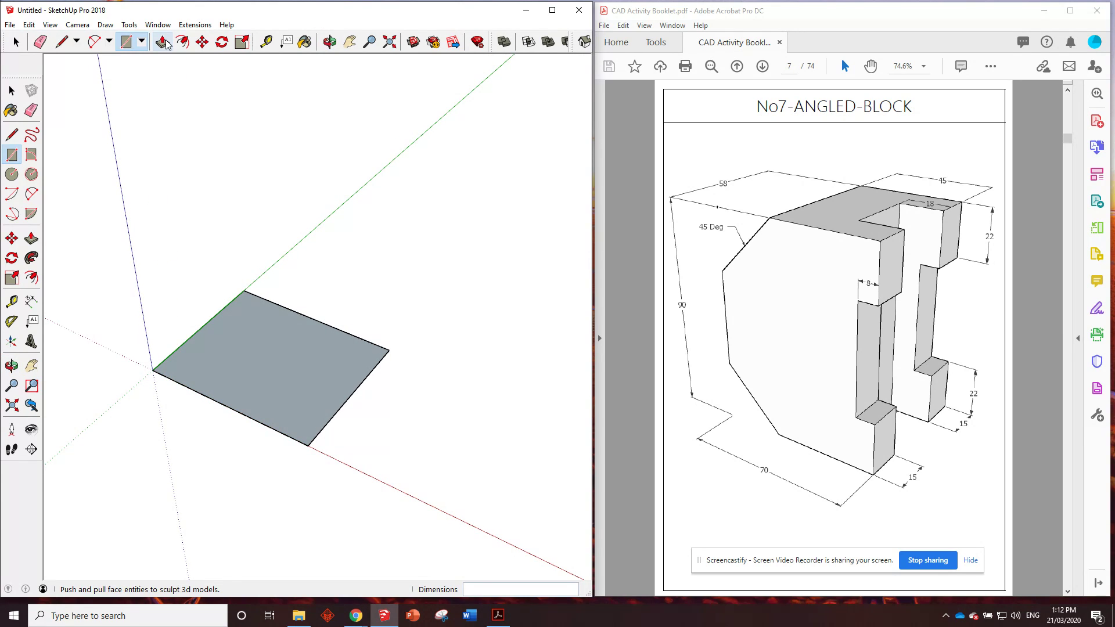
left_click(162, 41)
left_click(274, 346)
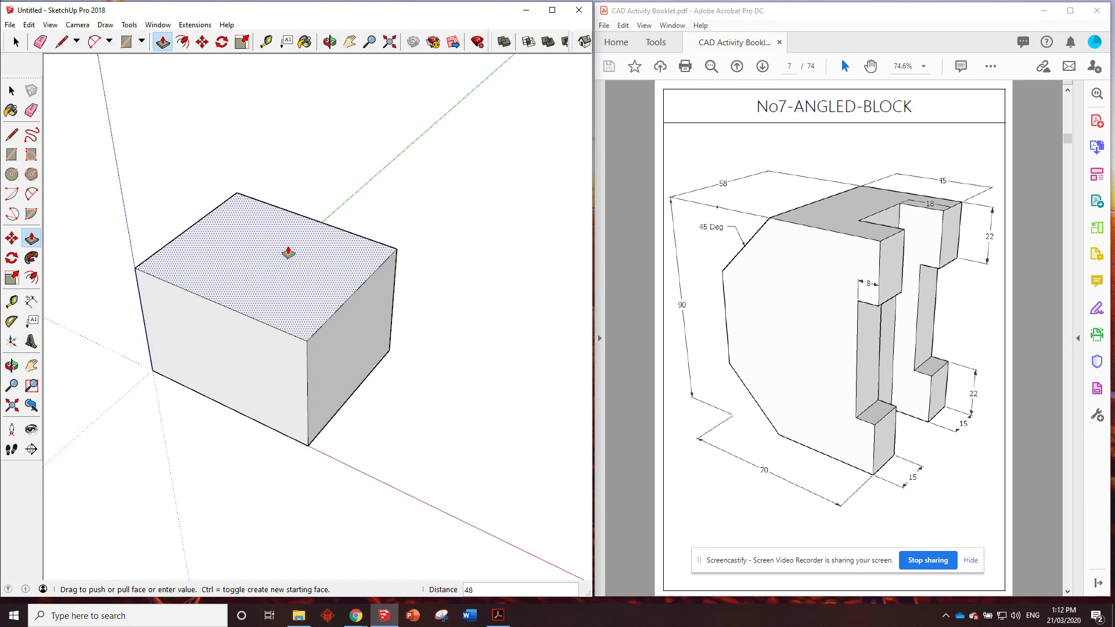
key("Return")
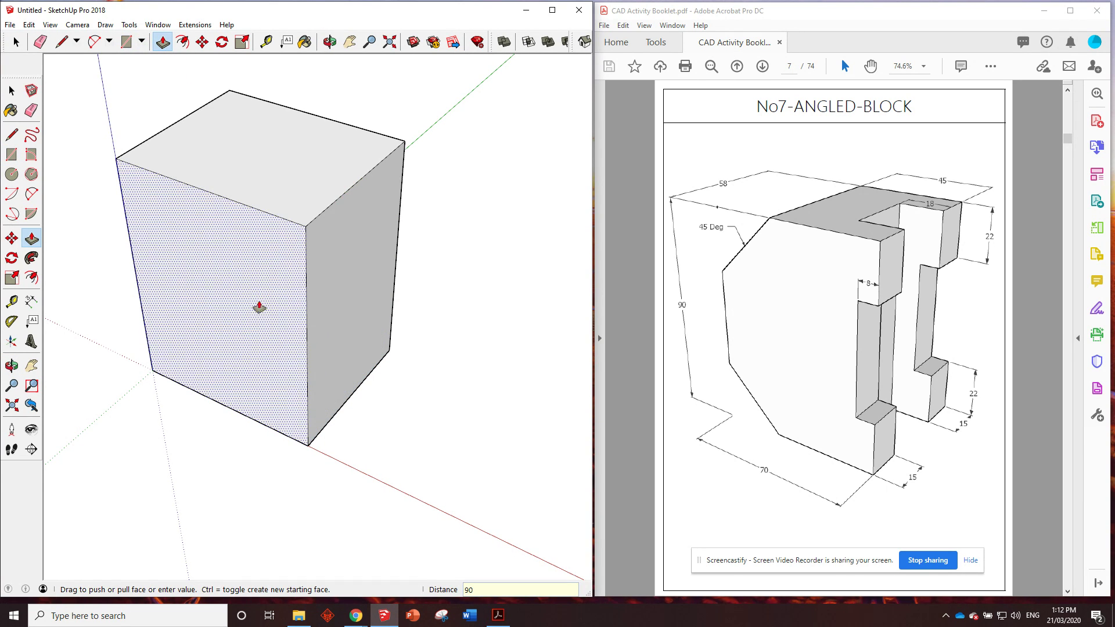
middle_click_drag(257, 307, 250, 229)
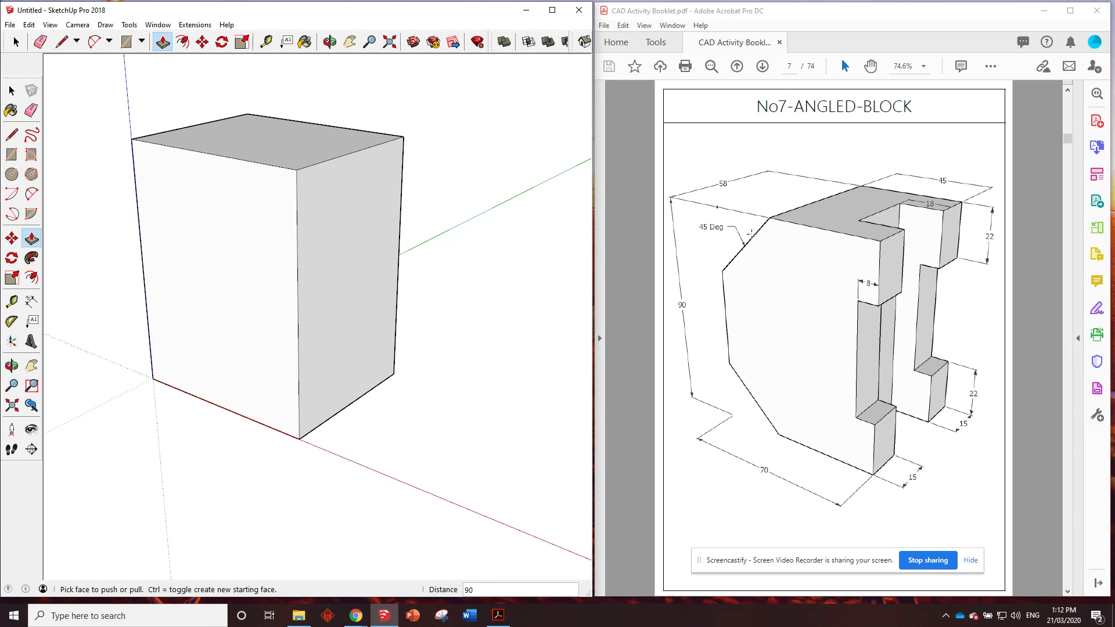
scroll(130, 169, "up", 3)
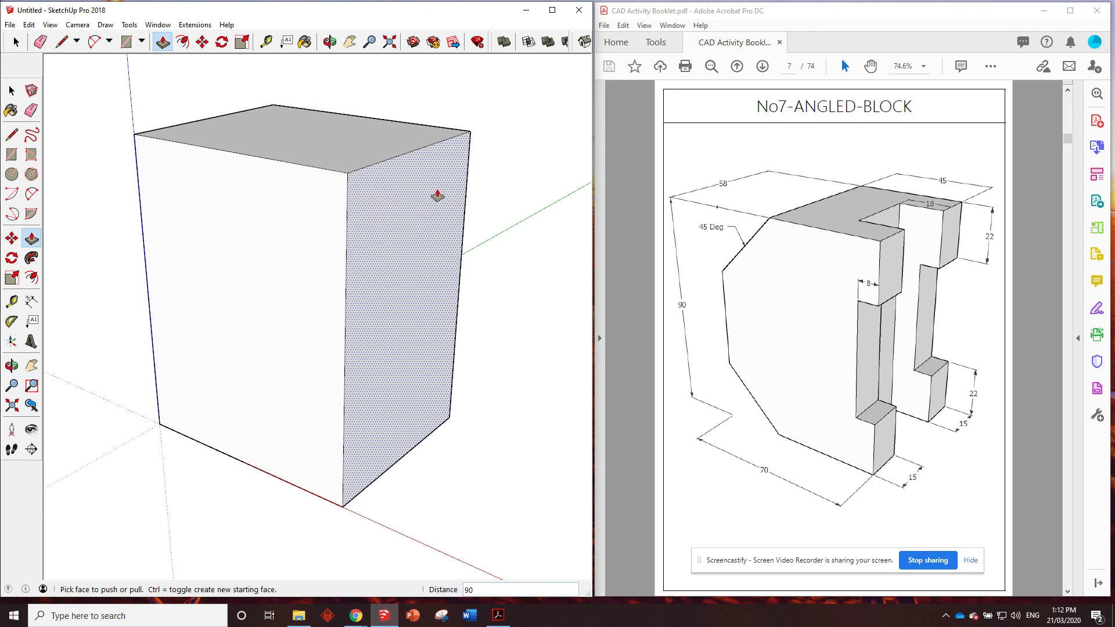
- Place Tape Measure guide points 15 and 18 on the box's top face
left_click(269, 42)
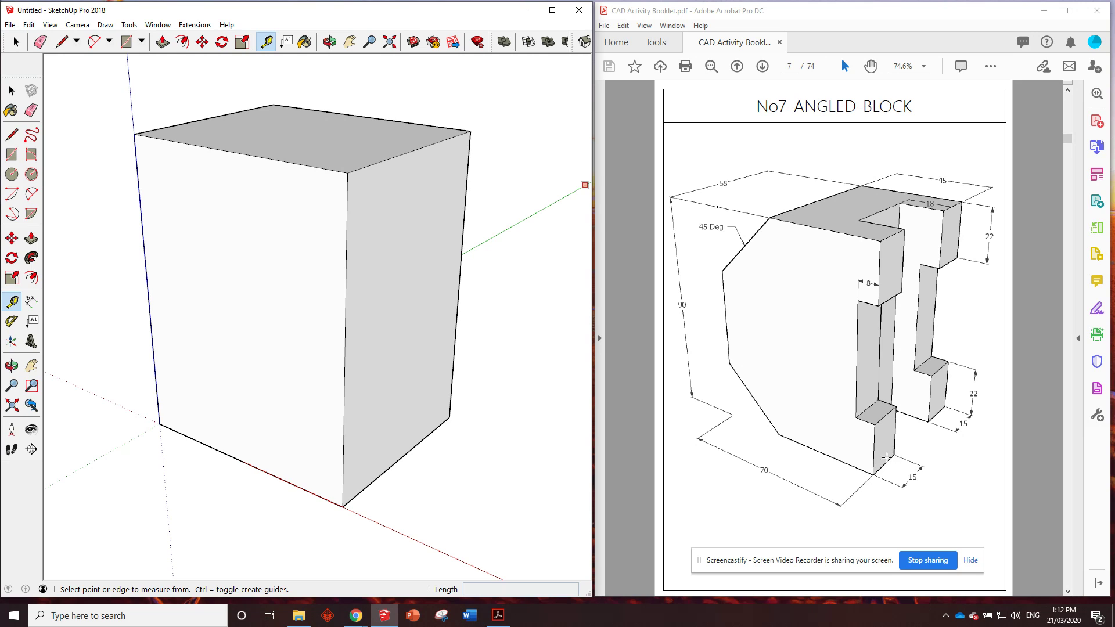
left_click(347, 173)
left_click(385, 161)
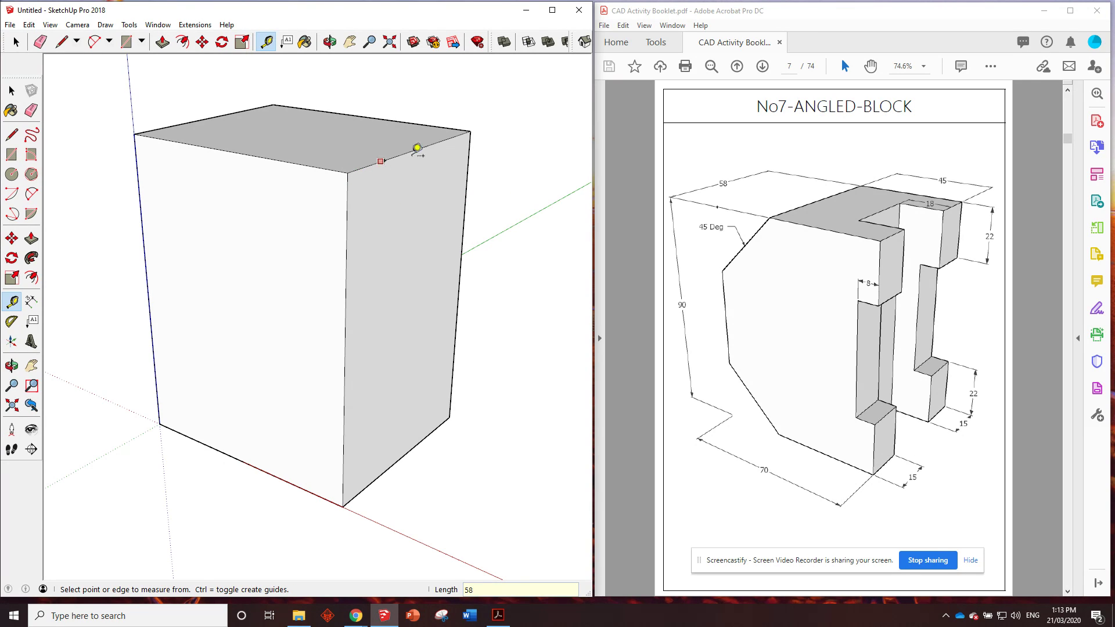
left_click(470, 131)
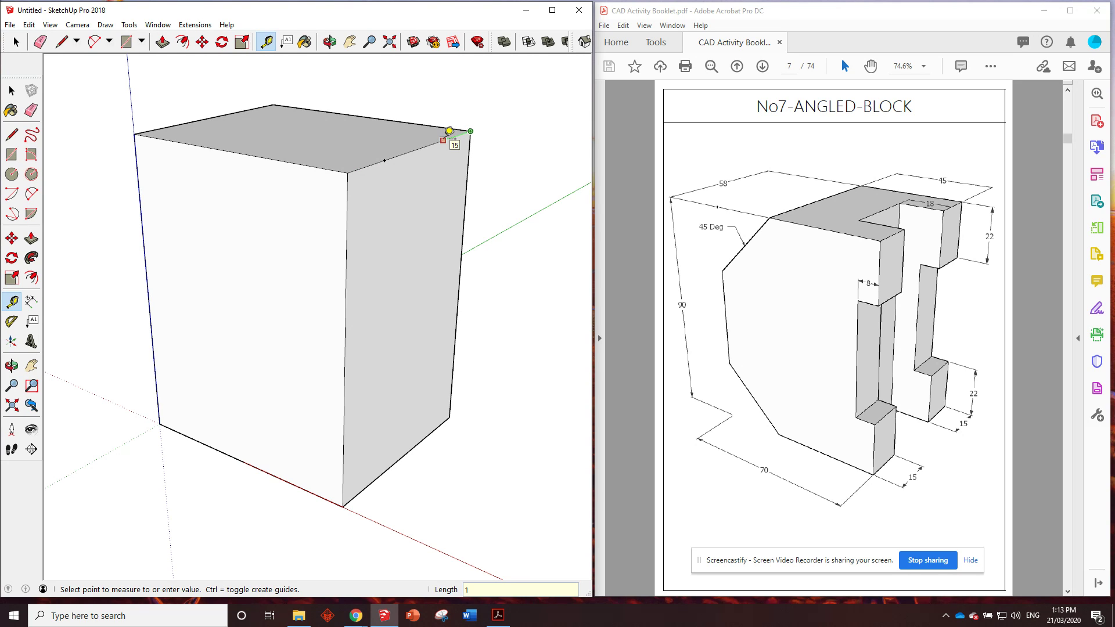
left_click(445, 139)
middle_click_drag(448, 134, 399, 195)
left_click(378, 190)
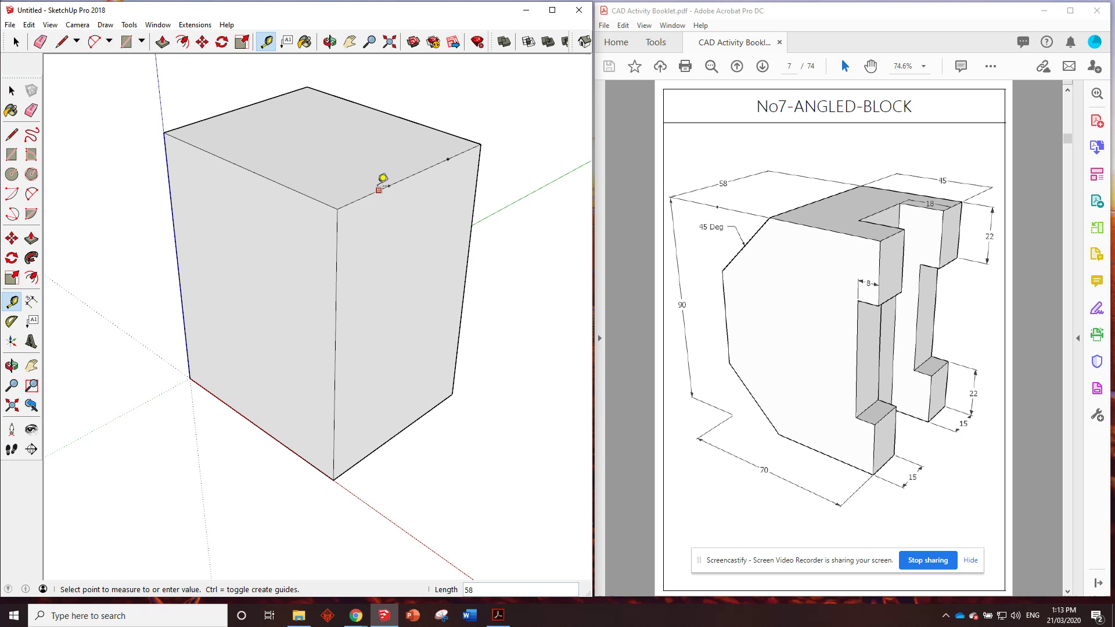
key("Escape")
left_click(378, 190)
type("18")
key("Return")
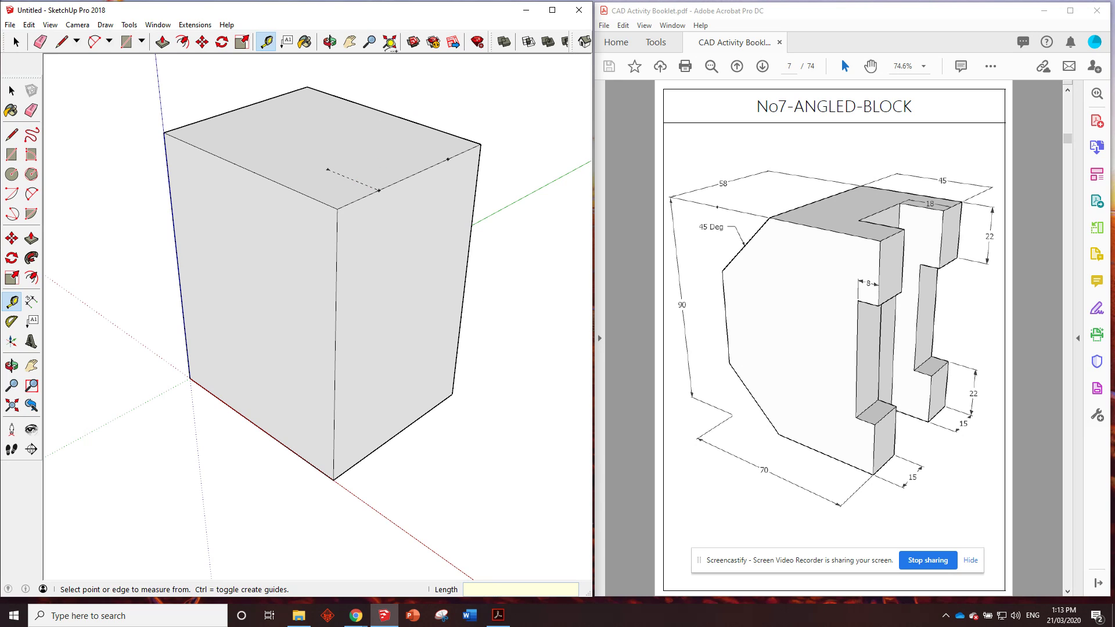
- Draw a rectangle from the guide to the top edge and push it down 90 through the box
left_click(129, 42)
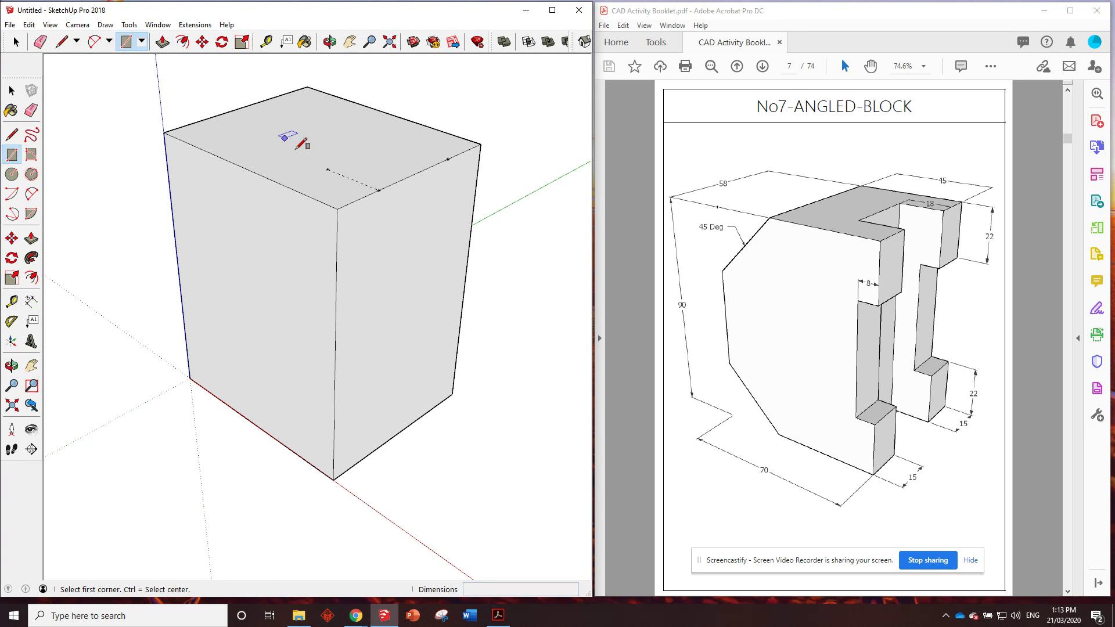
left_click(328, 169)
left_click(445, 160)
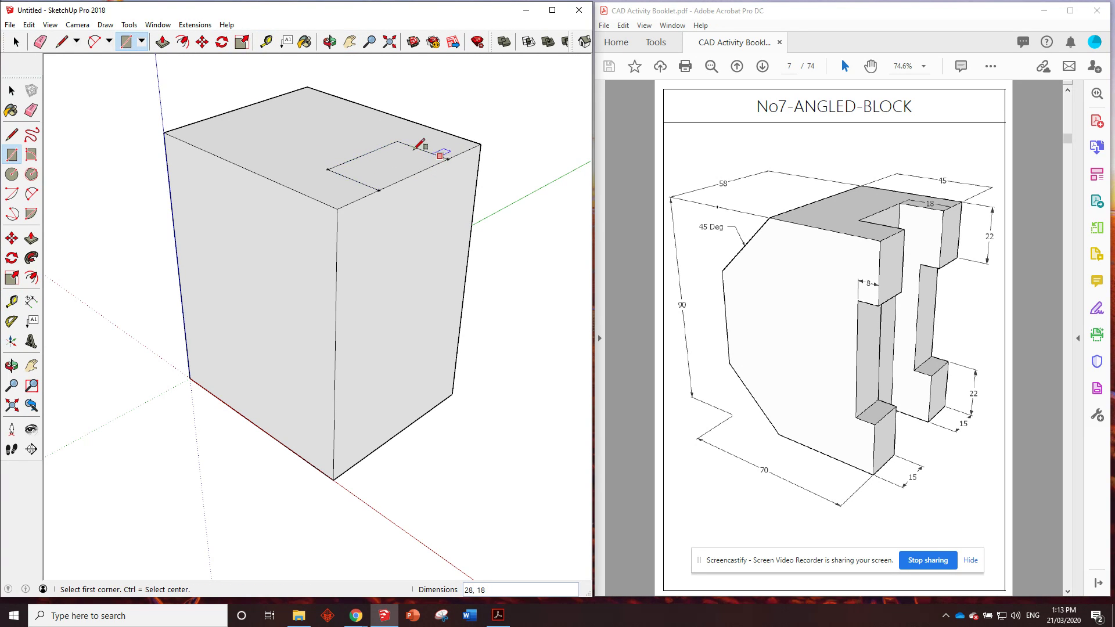
middle_click_drag(435, 142, 315, 108)
left_click(162, 42)
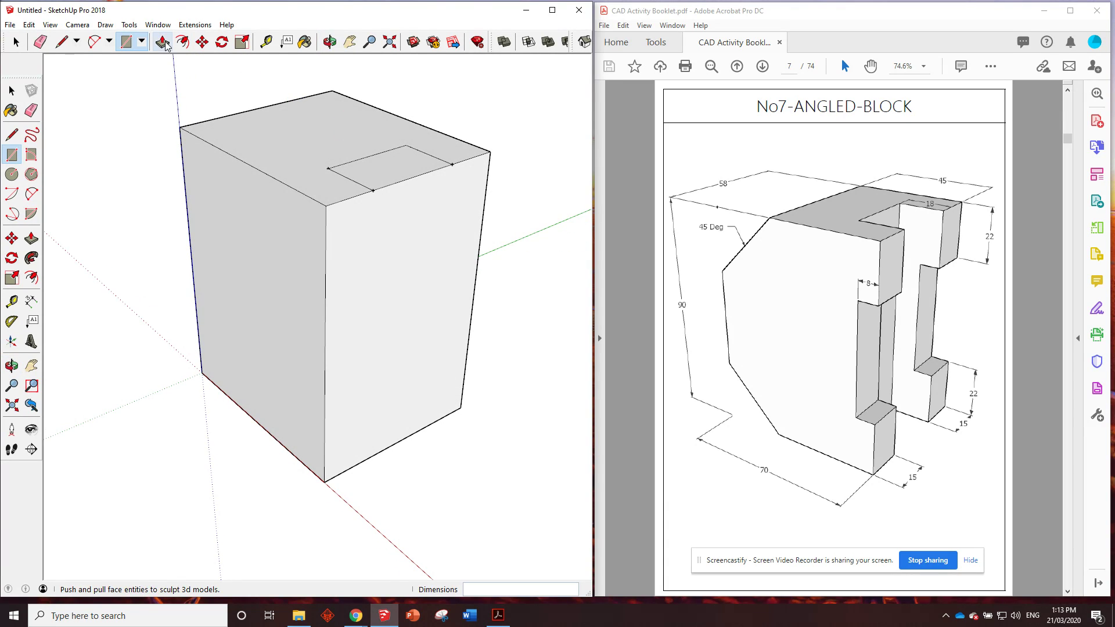
left_click(428, 168)
left_click(428, 437)
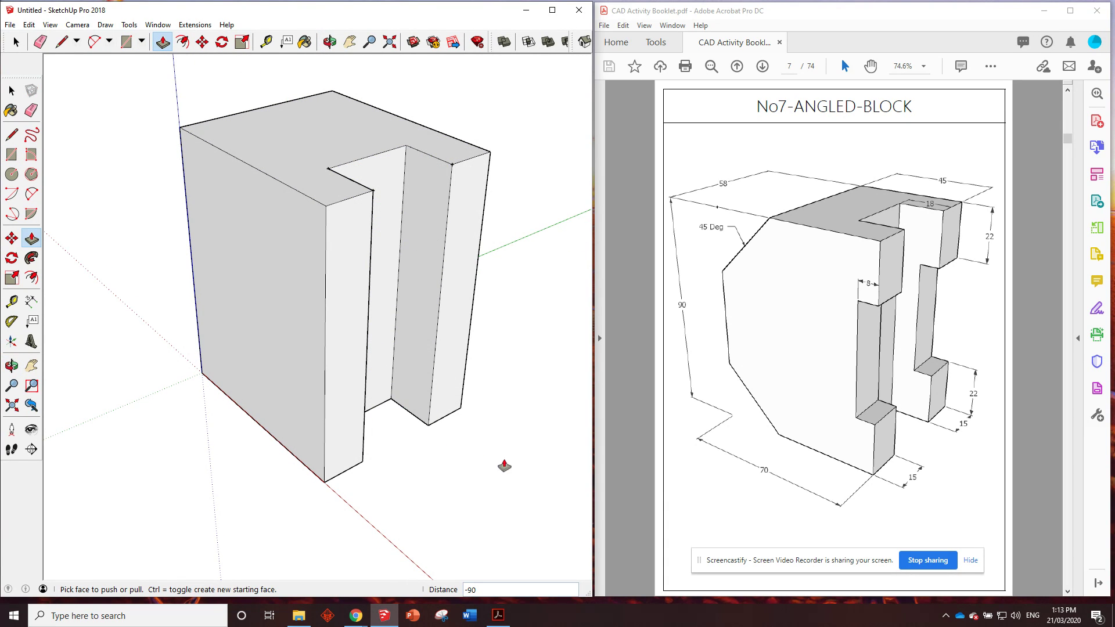
middle_click_drag(473, 356, 494, 296)
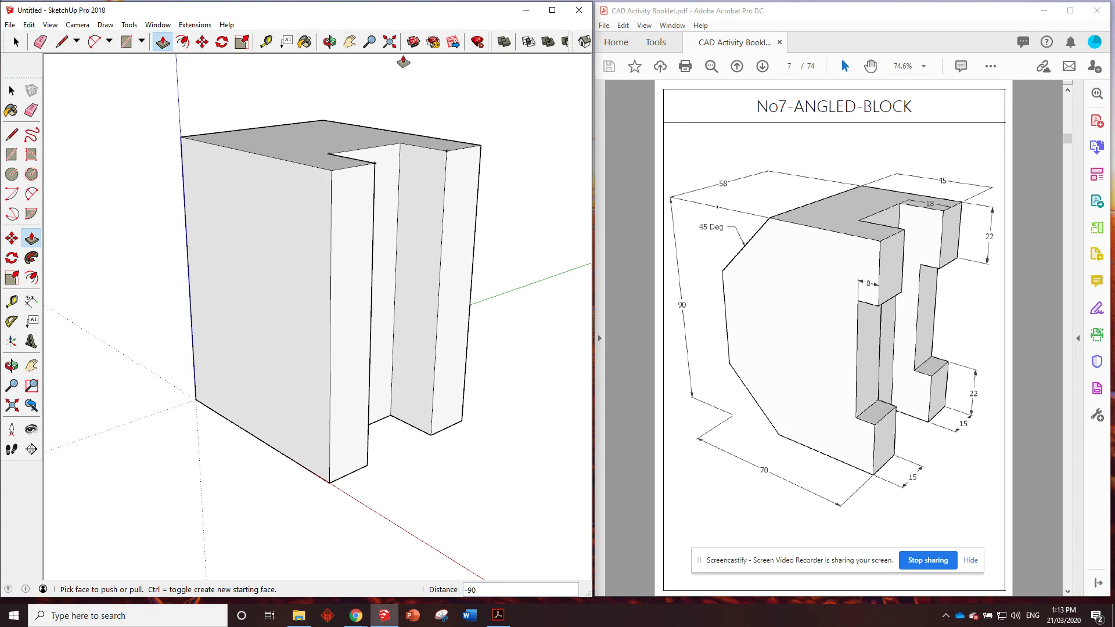
- Set guide points 22 down from the top corner and up from the bottom corner
left_click(266, 42)
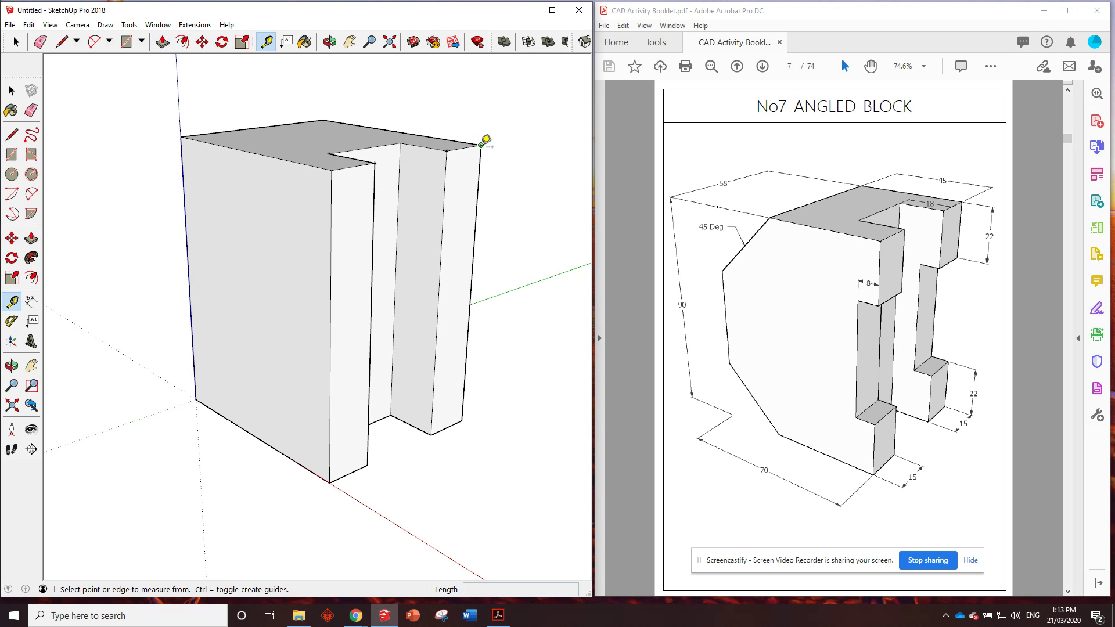
left_click(482, 142)
type("22")
key("Return")
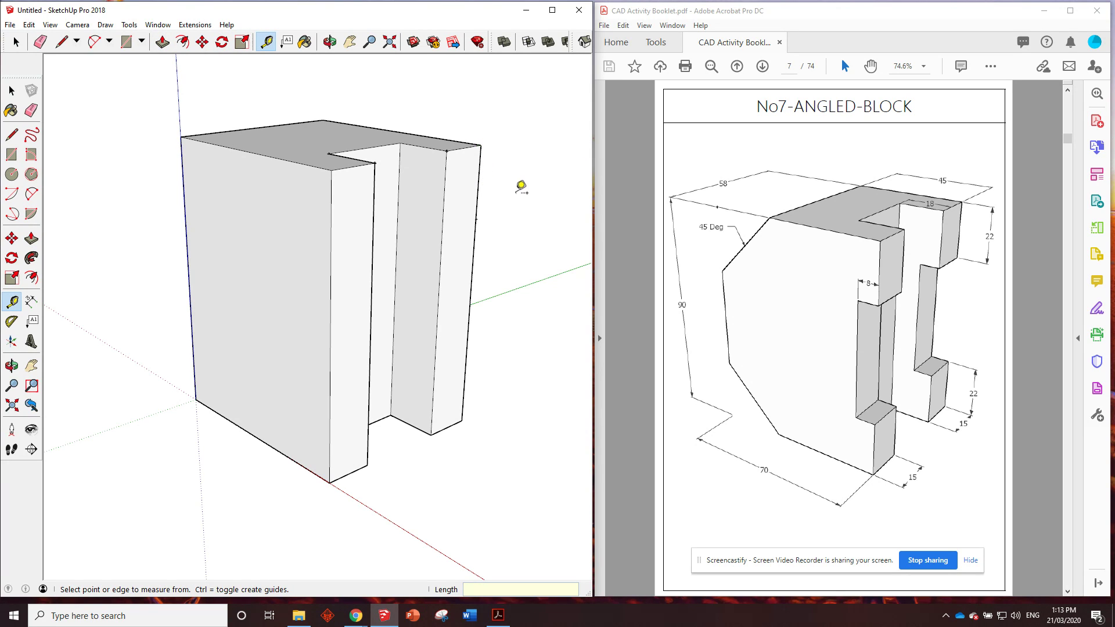
left_click(462, 419)
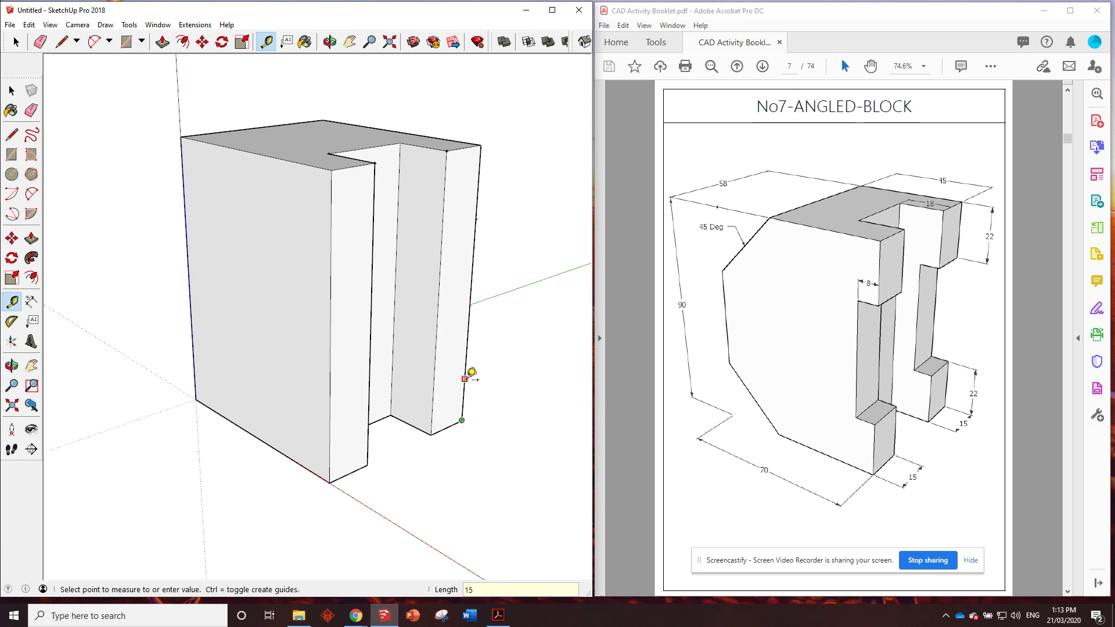
left_click(468, 376)
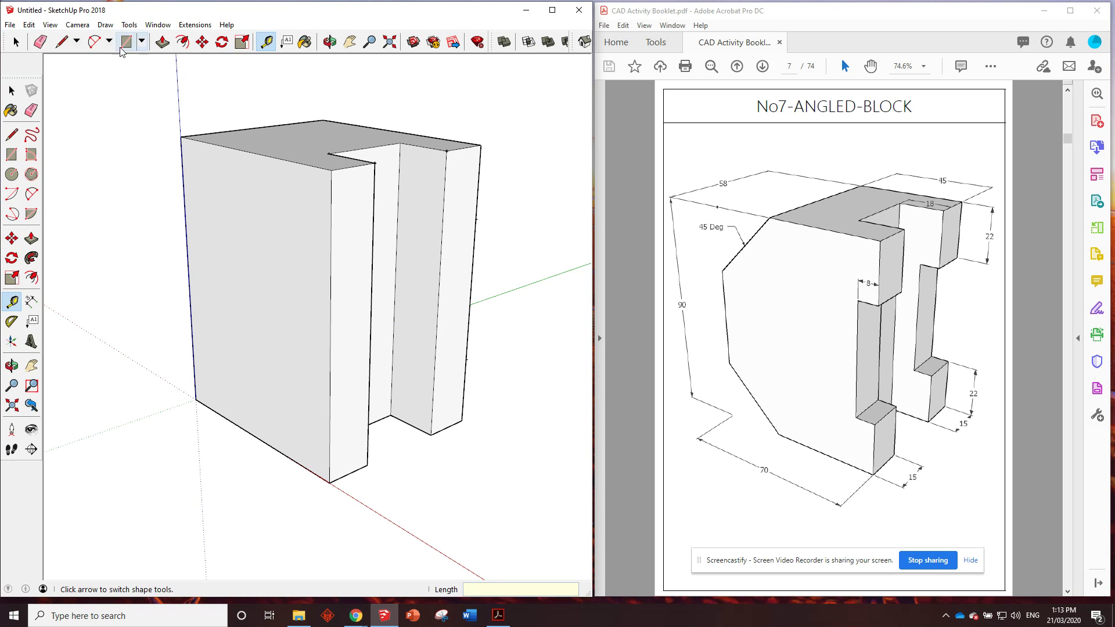
- Draw the lower and upper lines across the notched side at the guide heights
left_click(62, 43)
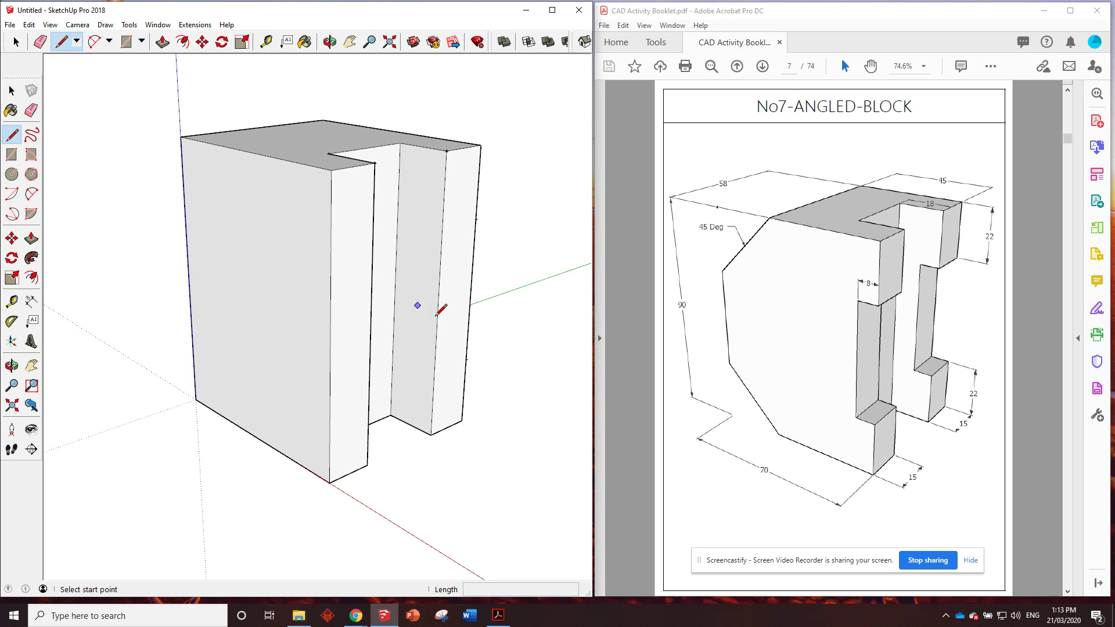
left_click(466, 360)
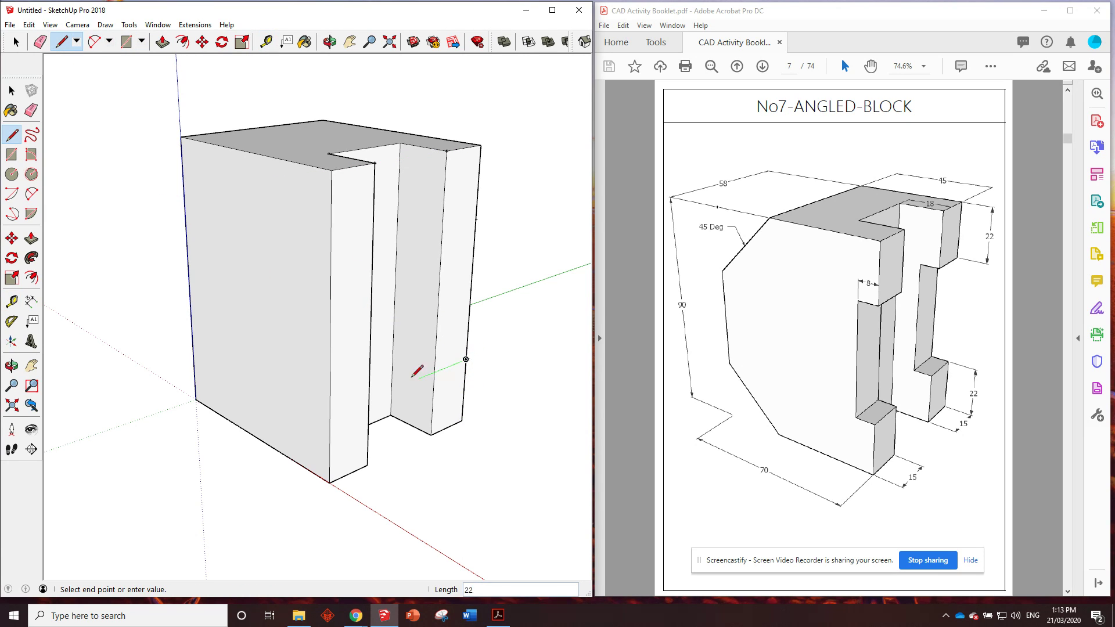
left_click(330, 414)
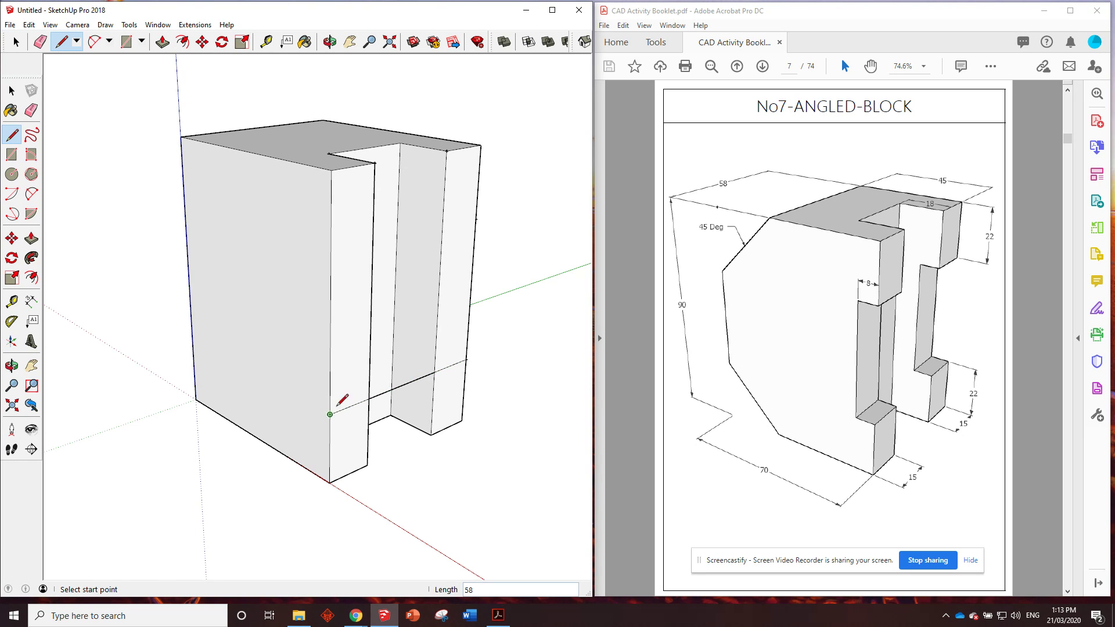
left_click(475, 219)
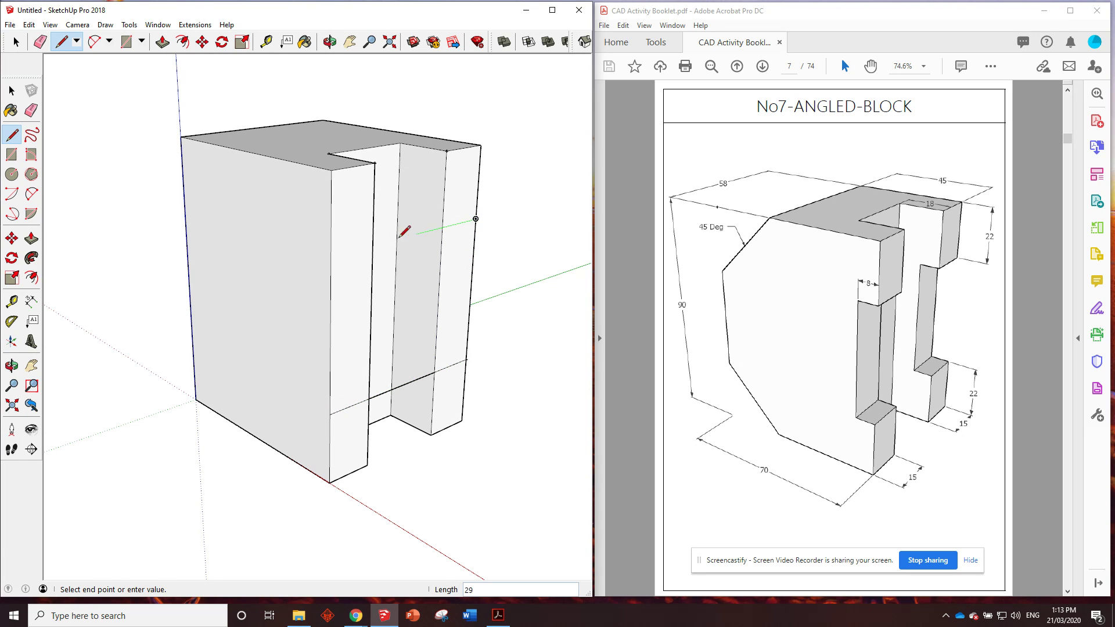
left_click(330, 254)
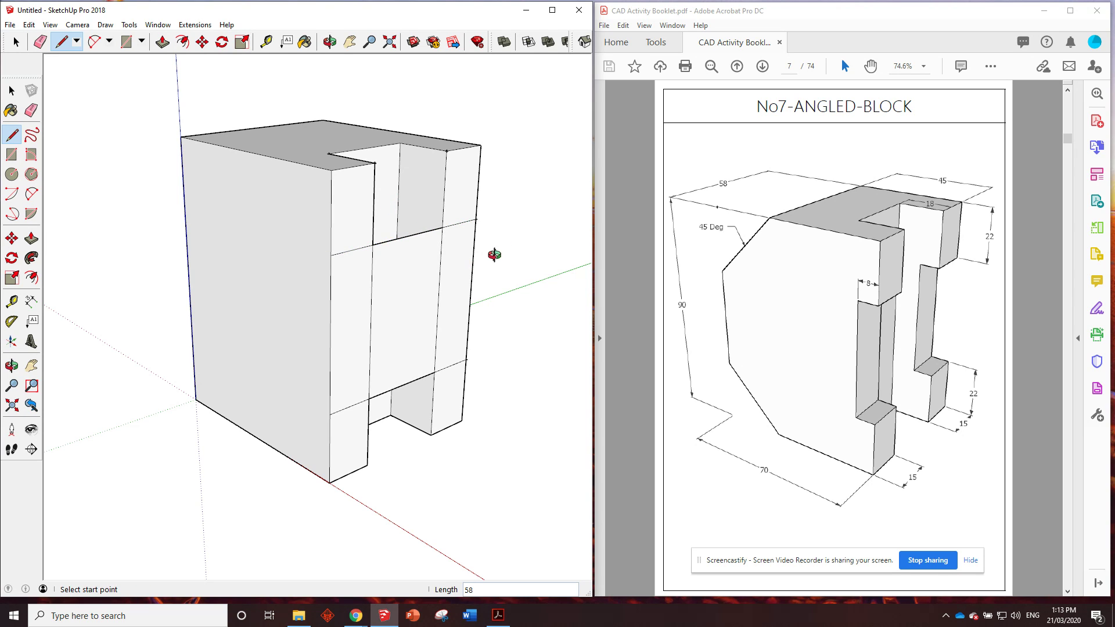
- Erase the cross edges on the middle section of the slotted side
mouse_move(495, 256)
middle_mouse_down()
mouse_move(254, 319)
mouse_move(244, 217)
middle_mouse_up()
left_click(40, 41)
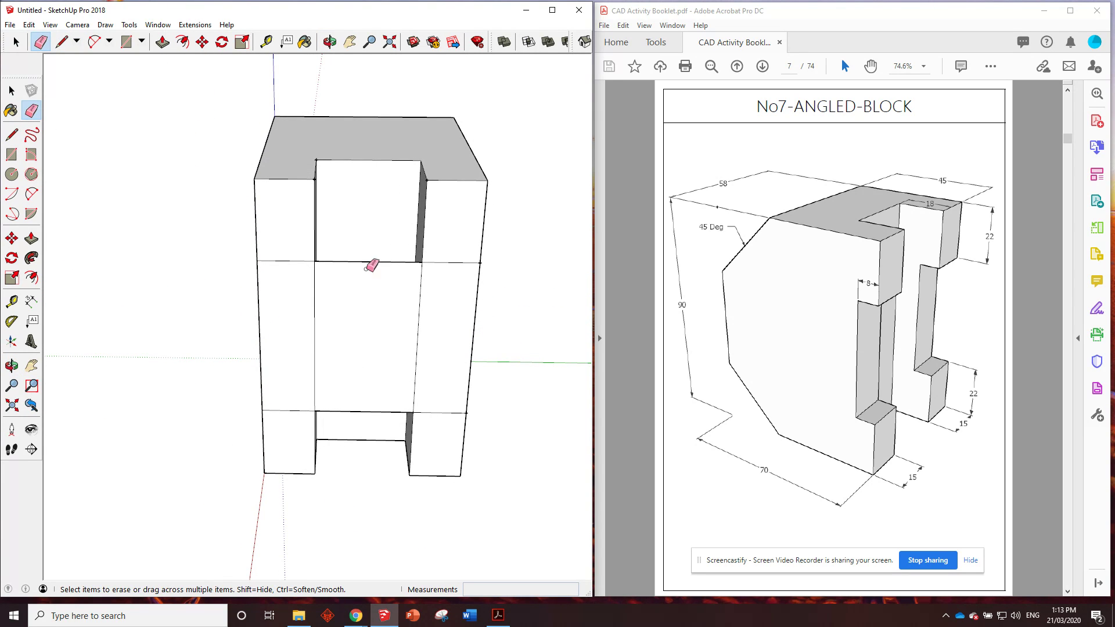
left_click_drag(378, 243, 367, 413)
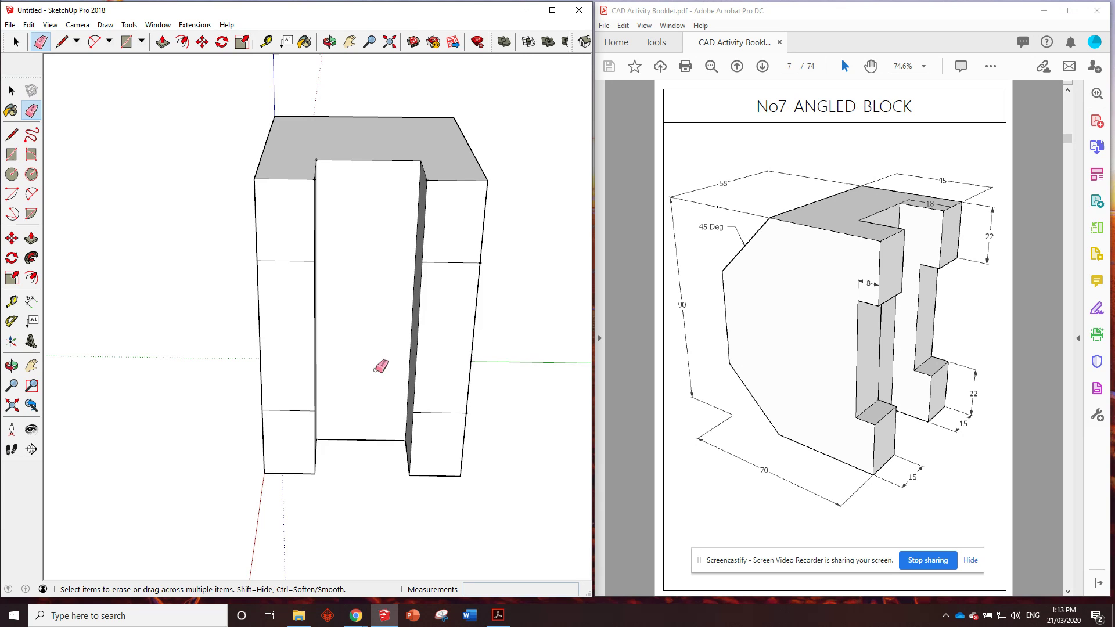
mouse_move(378, 366)
middle_mouse_down()
mouse_move(473, 313)
mouse_move(378, 250)
middle_mouse_up()
- Push the slot face in 8 to form the stepped channel lips
key("p")
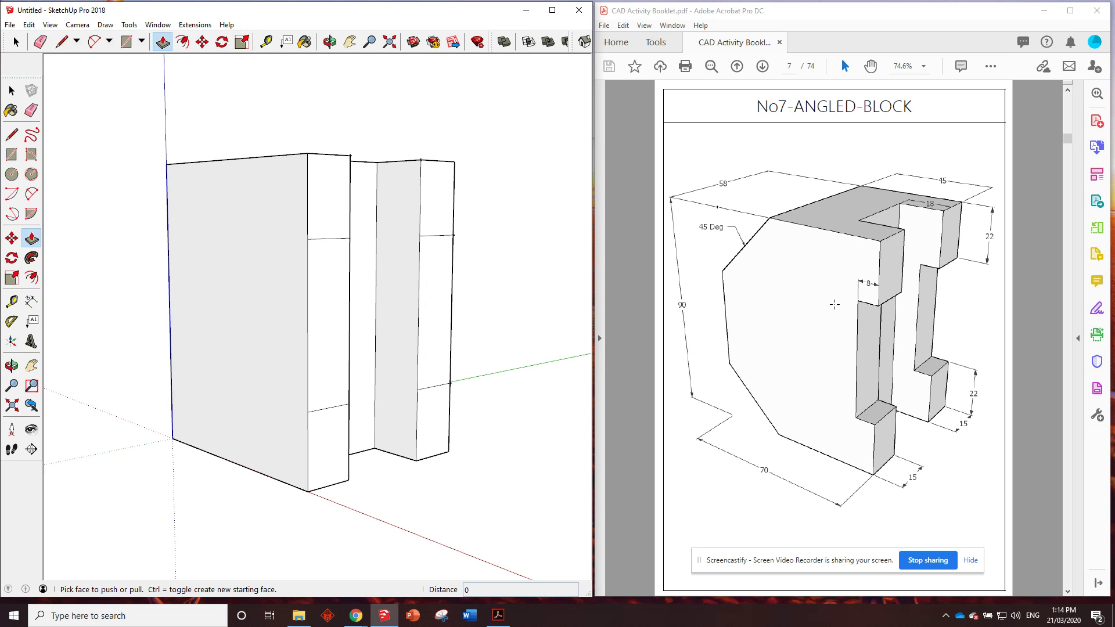
left_click(328, 293)
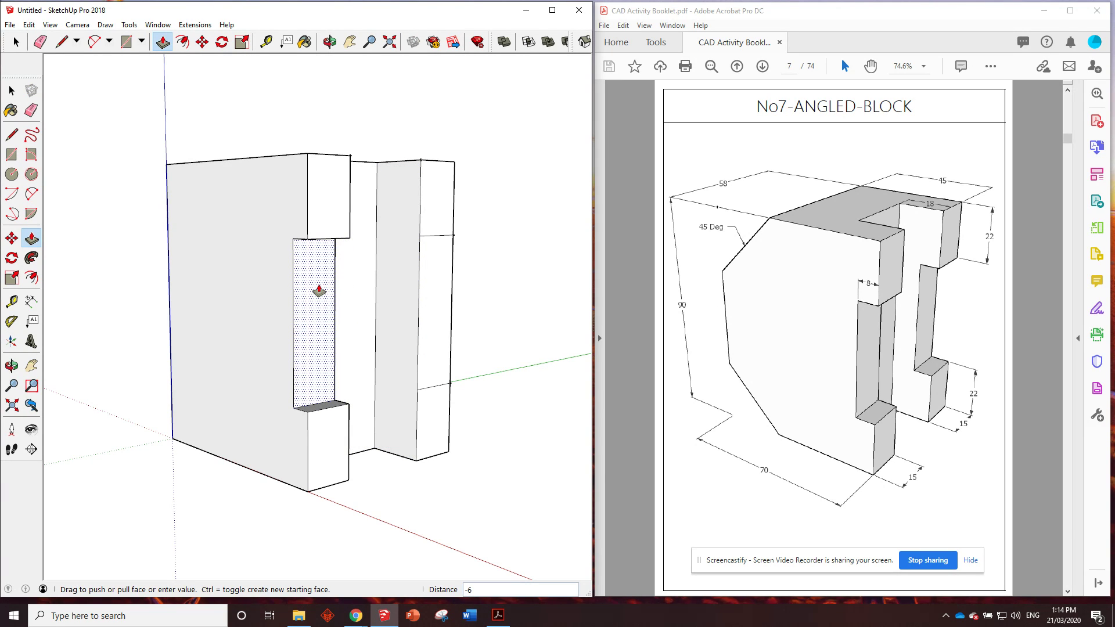
type("8")
key("Return")
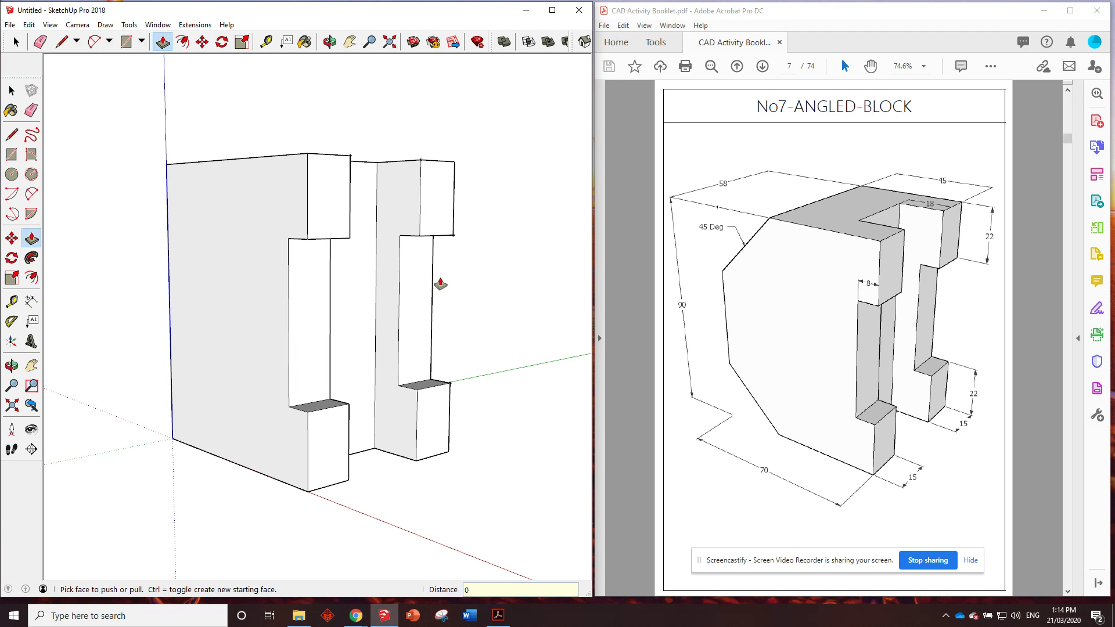
mouse_move(491, 286)
middle_mouse_down()
mouse_move(451, 319)
mouse_move(478, 399)
mouse_move(428, 373)
mouse_move(498, 368)
mouse_move(485, 316)
middle_mouse_up()
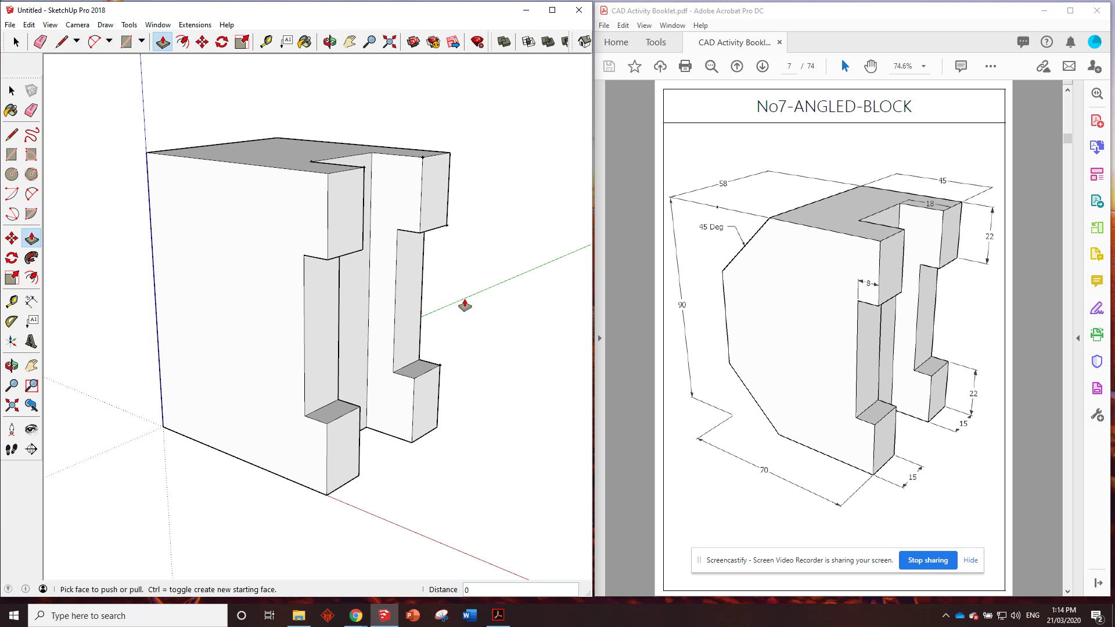
mouse_move(351, 366)
middle_mouse_down()
mouse_move(436, 329)
mouse_move(399, 331)
middle_mouse_up()
middle_click_drag(451, 269, 418, 273)
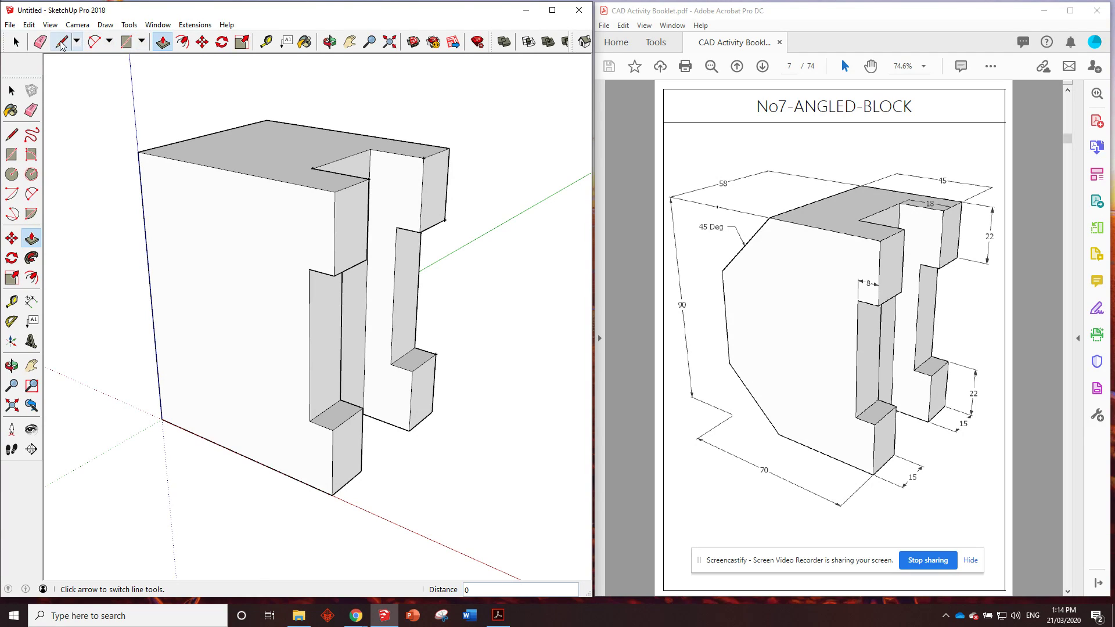
- Place a guide point 28 along the block's top edge
left_click(266, 41)
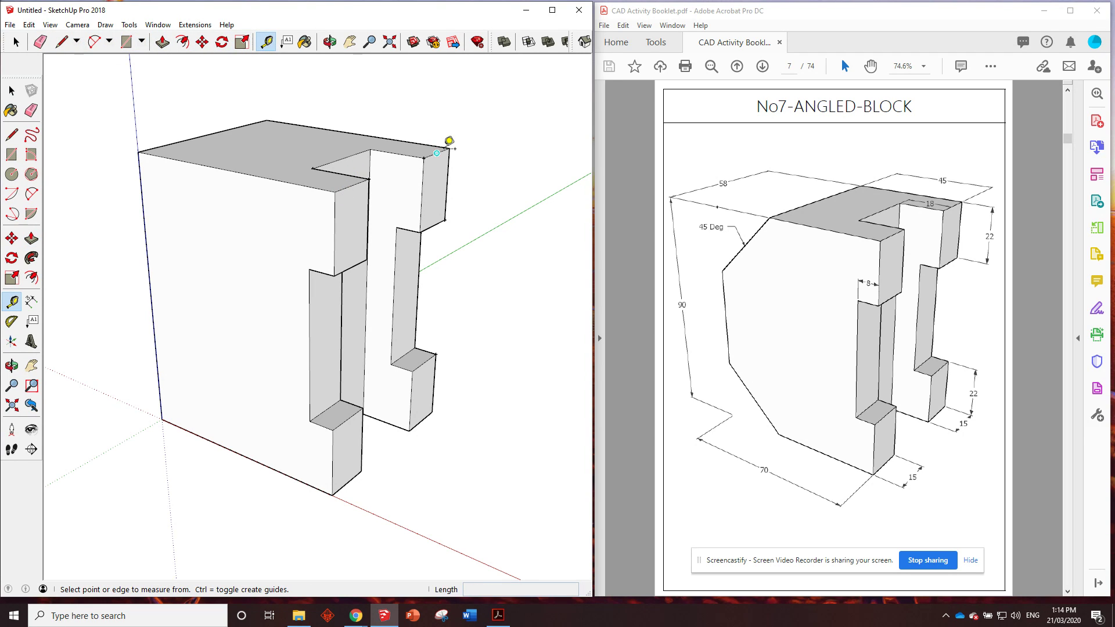
left_click(335, 191)
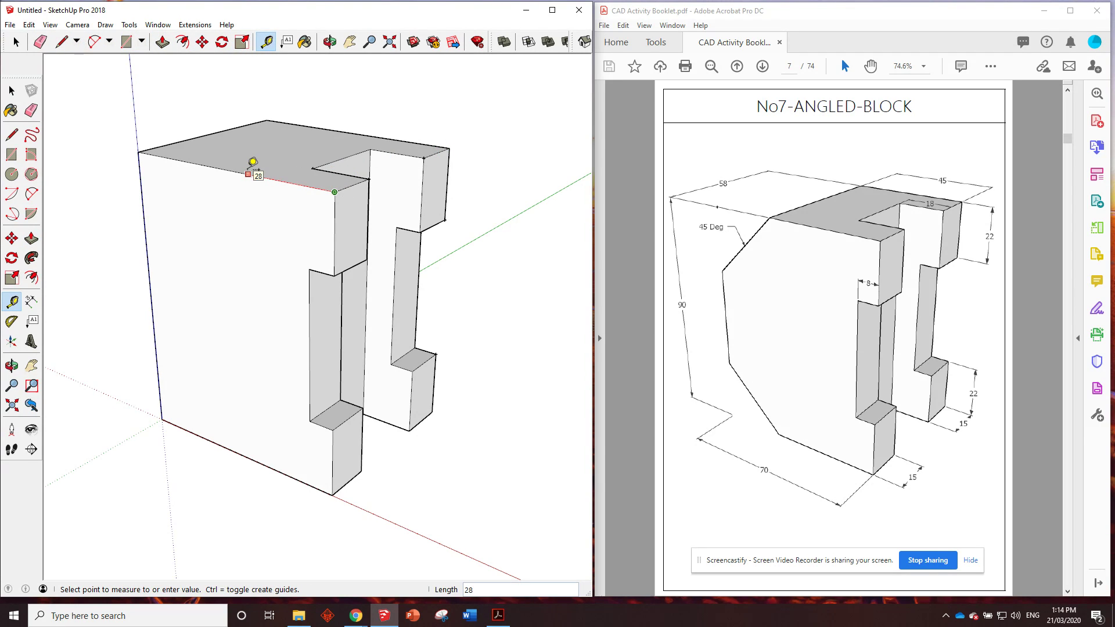
left_click(252, 163)
middle_click_drag(252, 167, 325, 165)
scroll(120, 169, "up", 2)
middle_click_drag(159, 112, 129, 119)
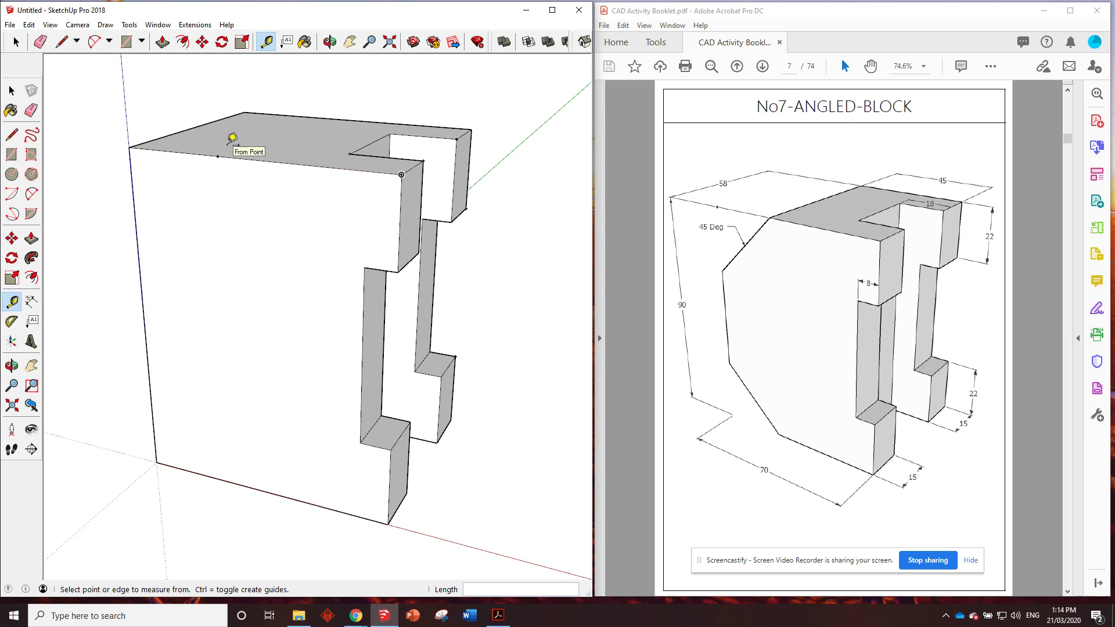
- Set a 45° protractor guide line from the top-edge guide point
left_click(10, 323)
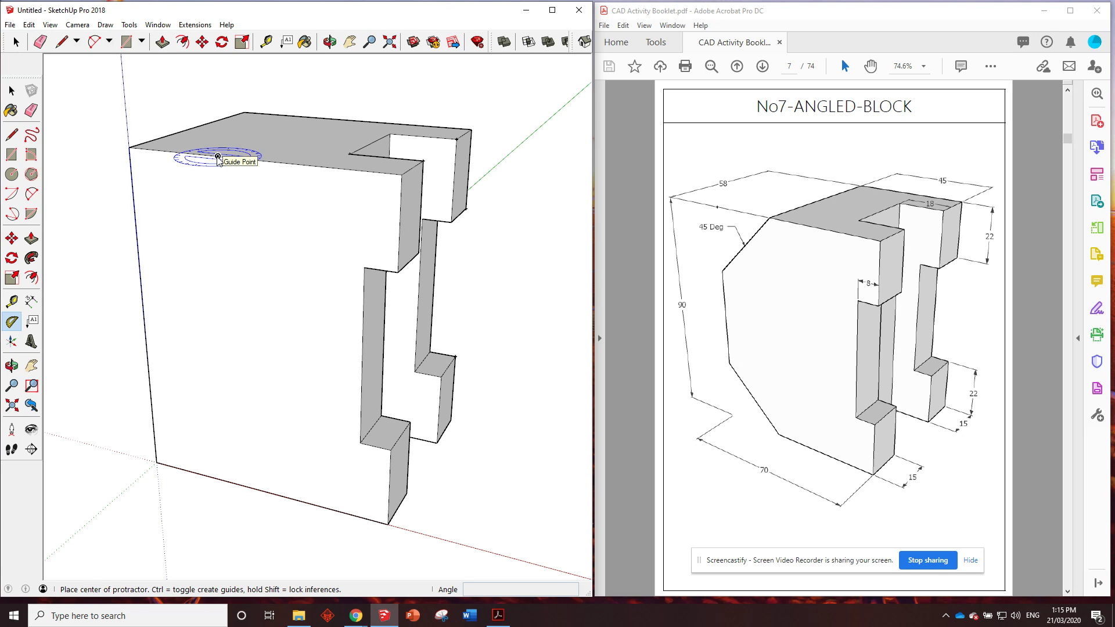
key("Right")
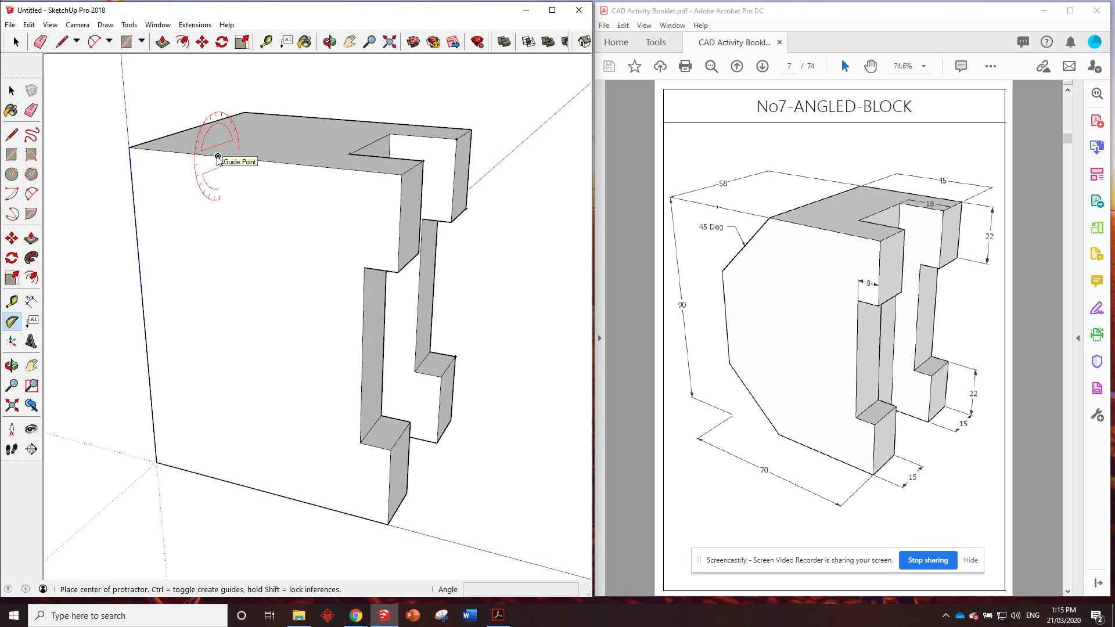
key("Left")
left_click(218, 156)
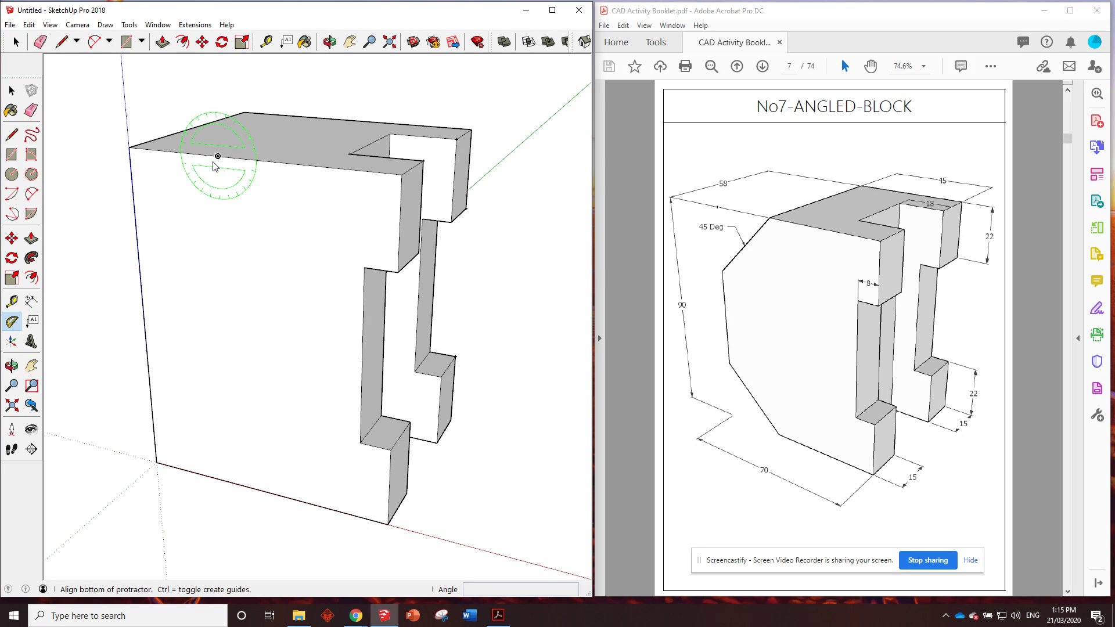
left_click(129, 148)
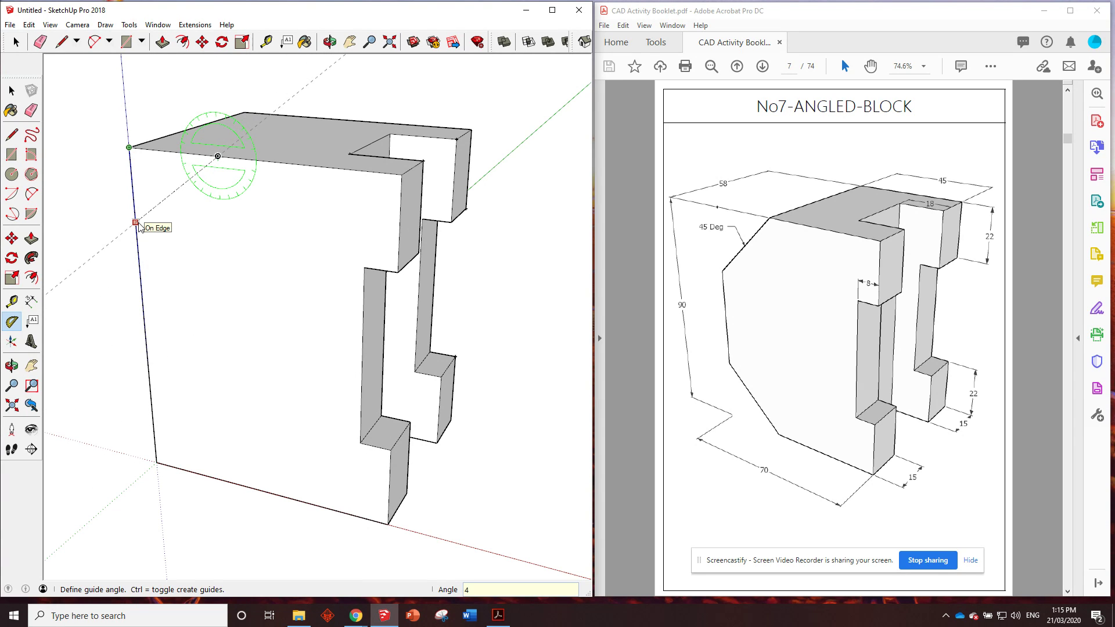
key("Return")
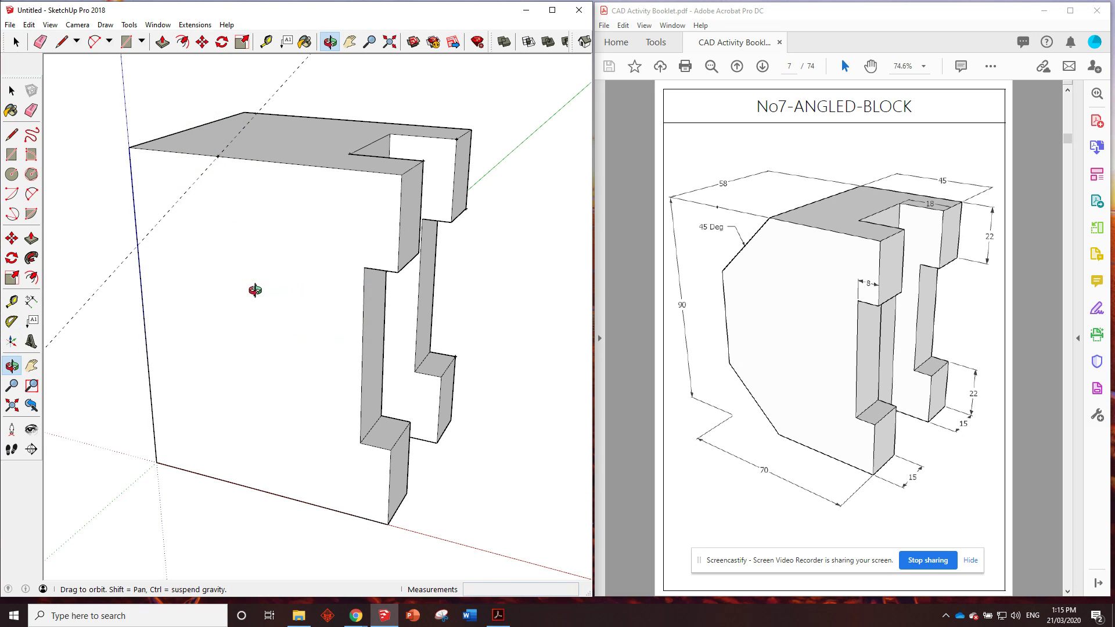
middle_click_drag(254, 289, 121, 108)
- Draw the diagonal chamfer line and push the top corner triangle away
left_click(61, 41)
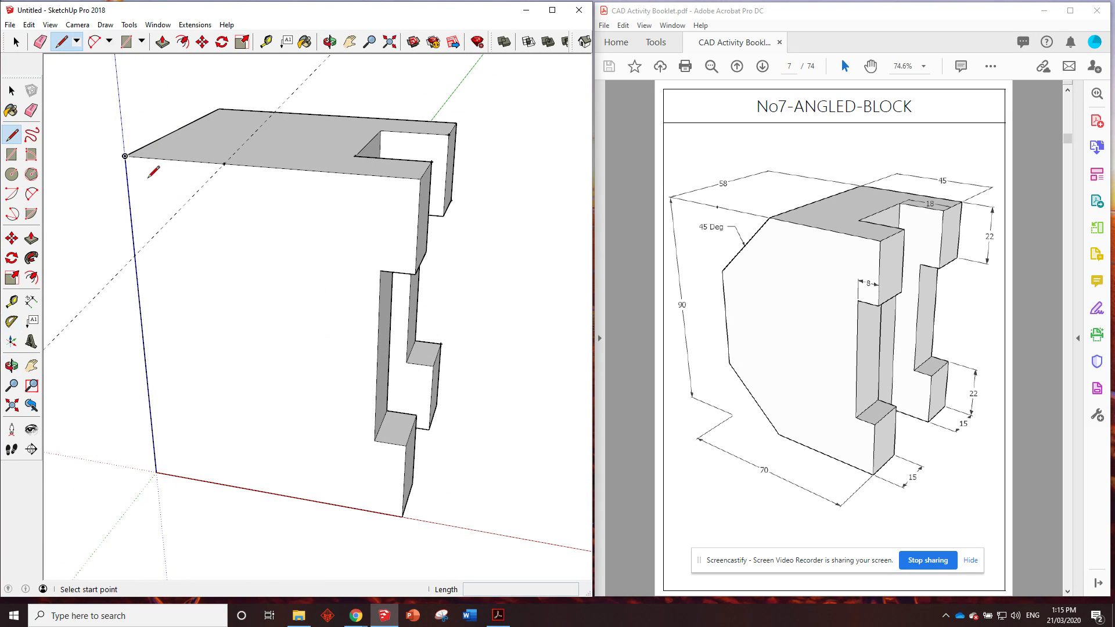
left_click(135, 255)
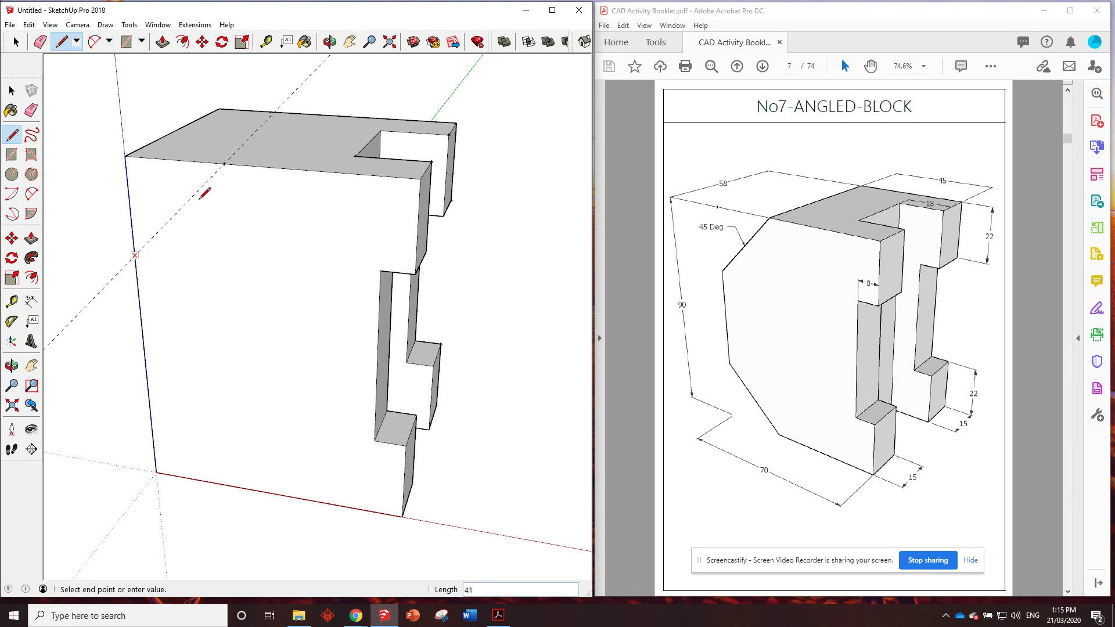
left_click(224, 163)
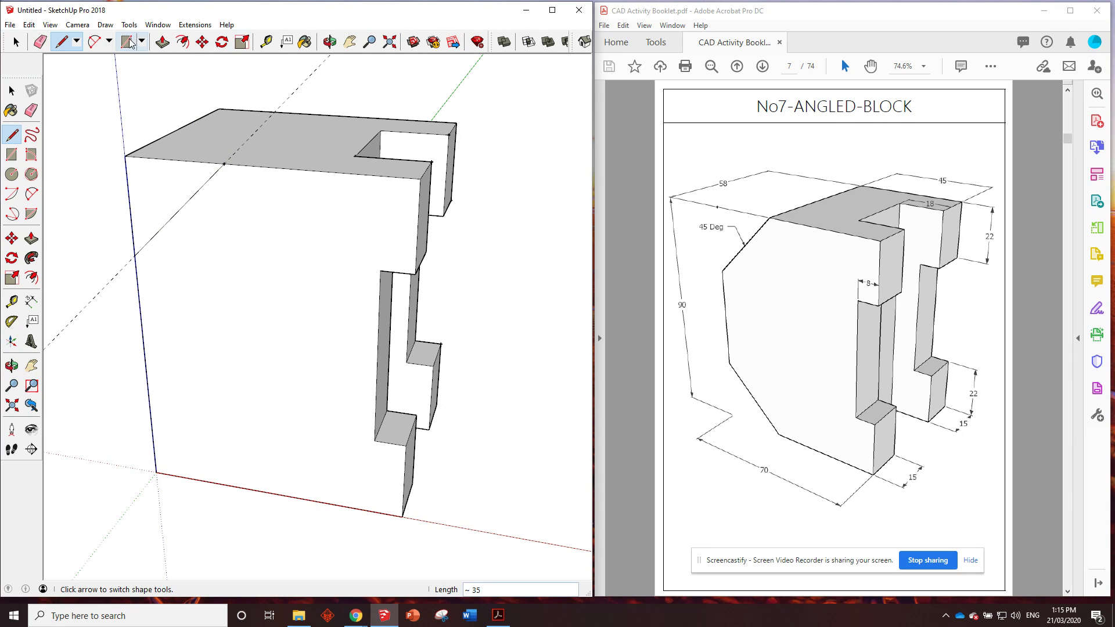
left_click(163, 41)
left_click_drag(177, 199, 244, 130)
middle_click_drag(243, 129, 182, 149)
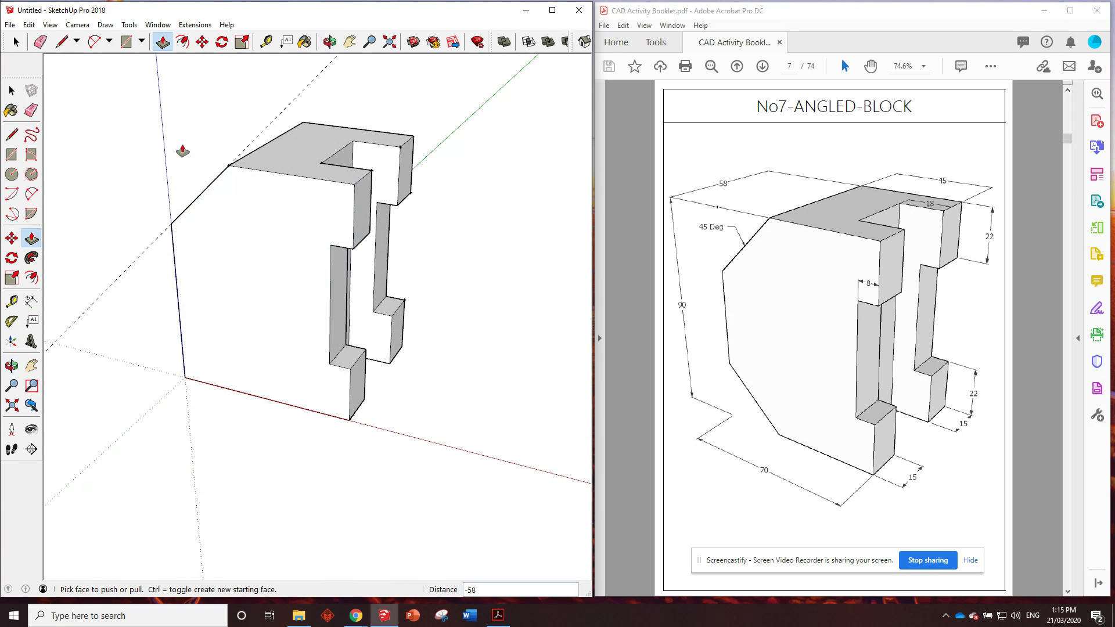
- Place a guide point 45 along the bottom edge and a 45° guide line through it
key("t")
left_click(350, 403)
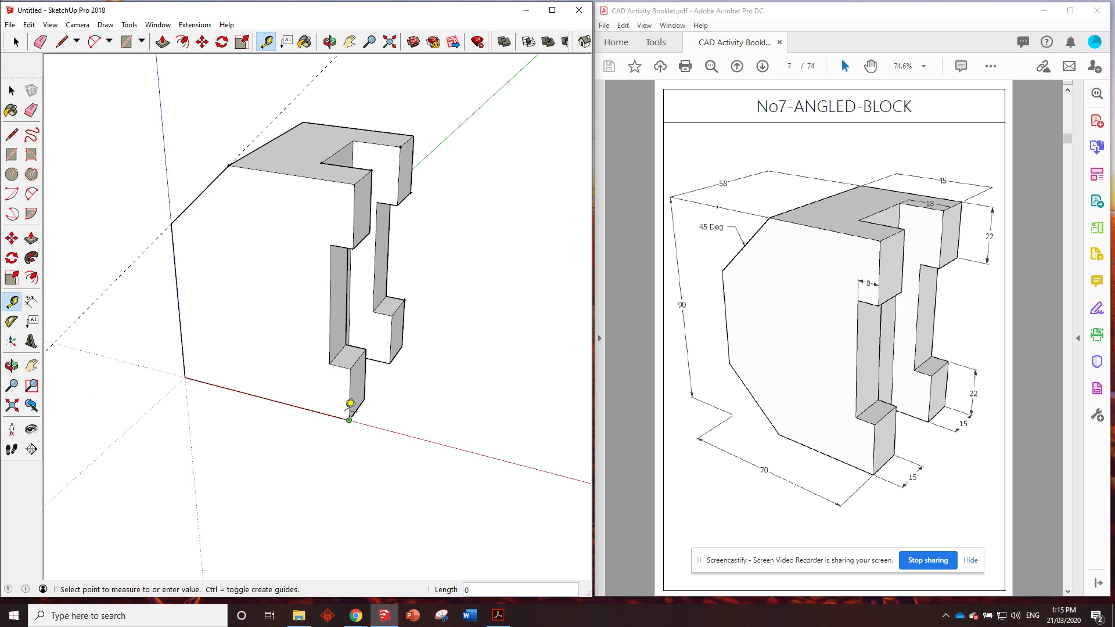
type("45")
key("Return")
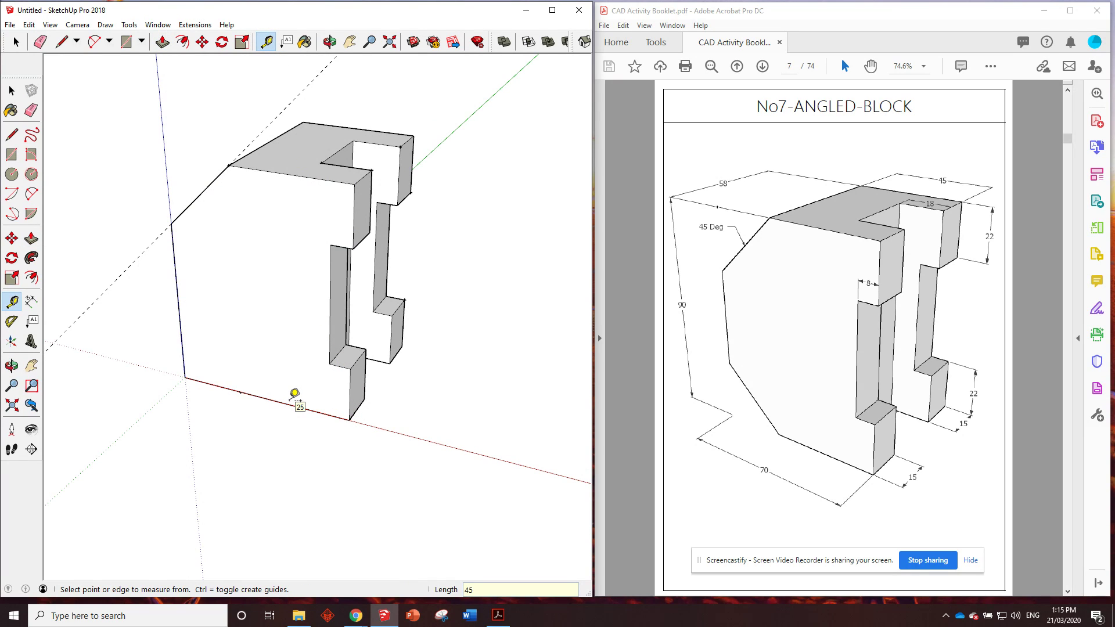
left_click(12, 321)
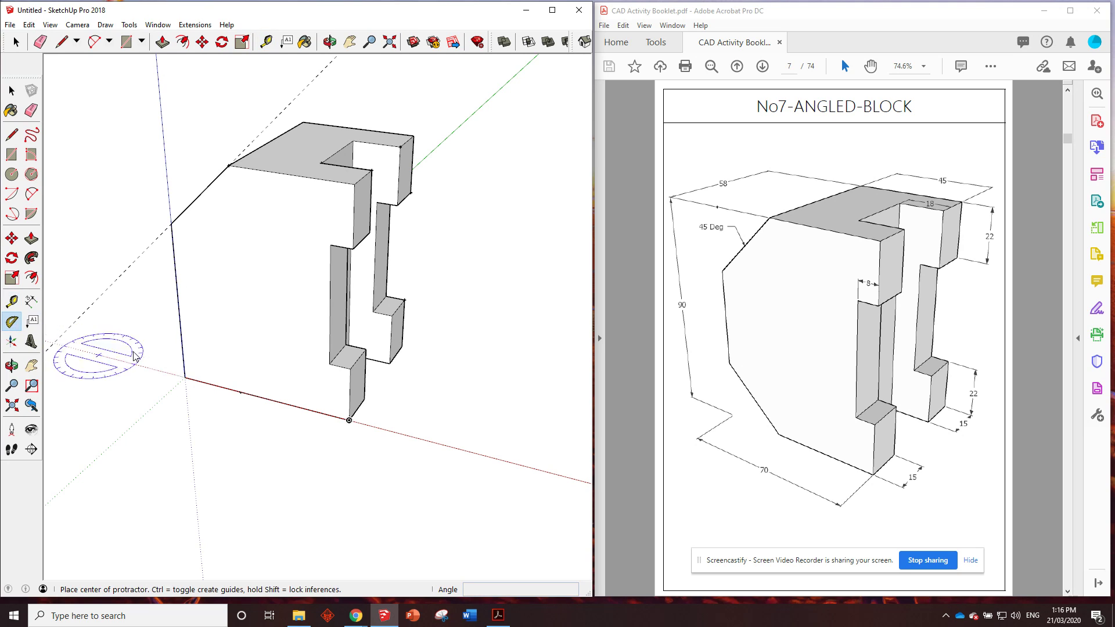
left_click(242, 392)
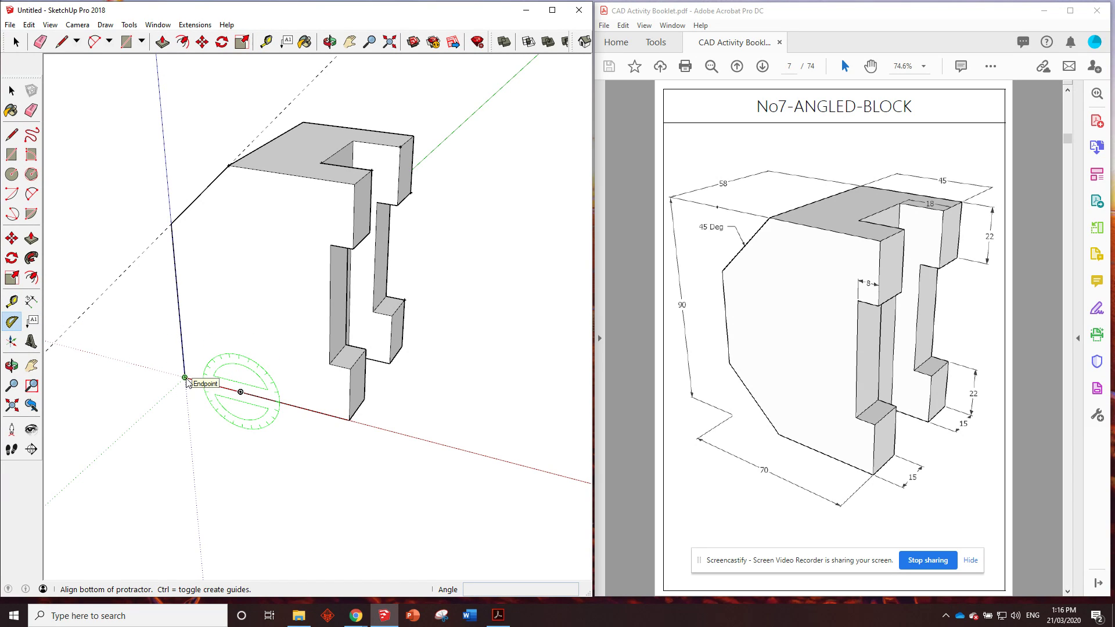
left_click(184, 378)
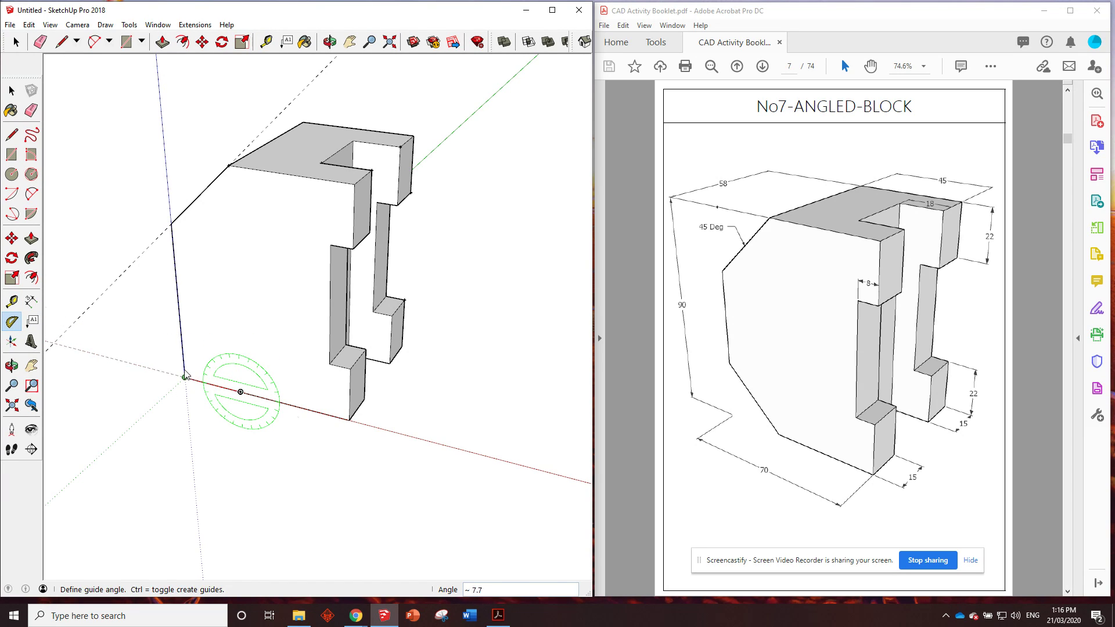
left_click(180, 324)
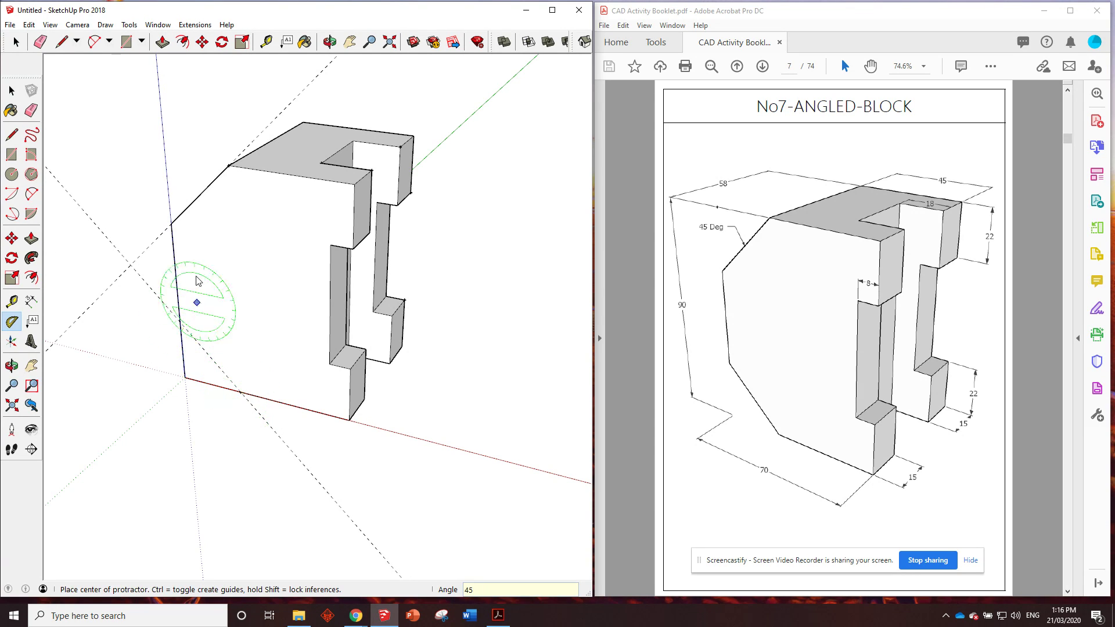
- Draw the lower diagonal line and push the bottom corner triangle away
left_click(62, 42)
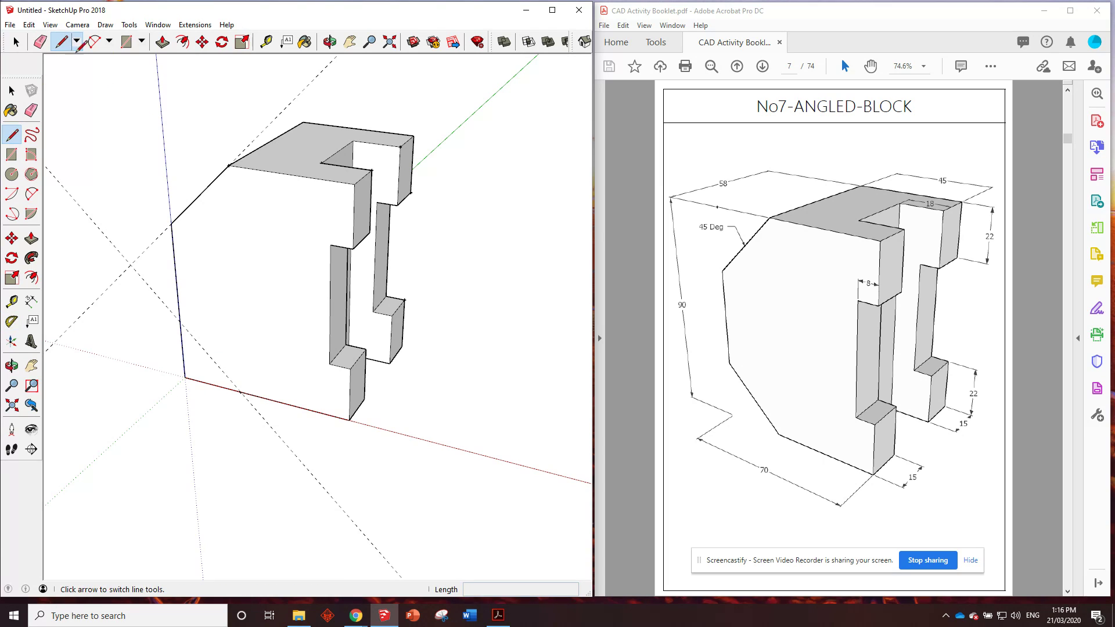
left_click(180, 321)
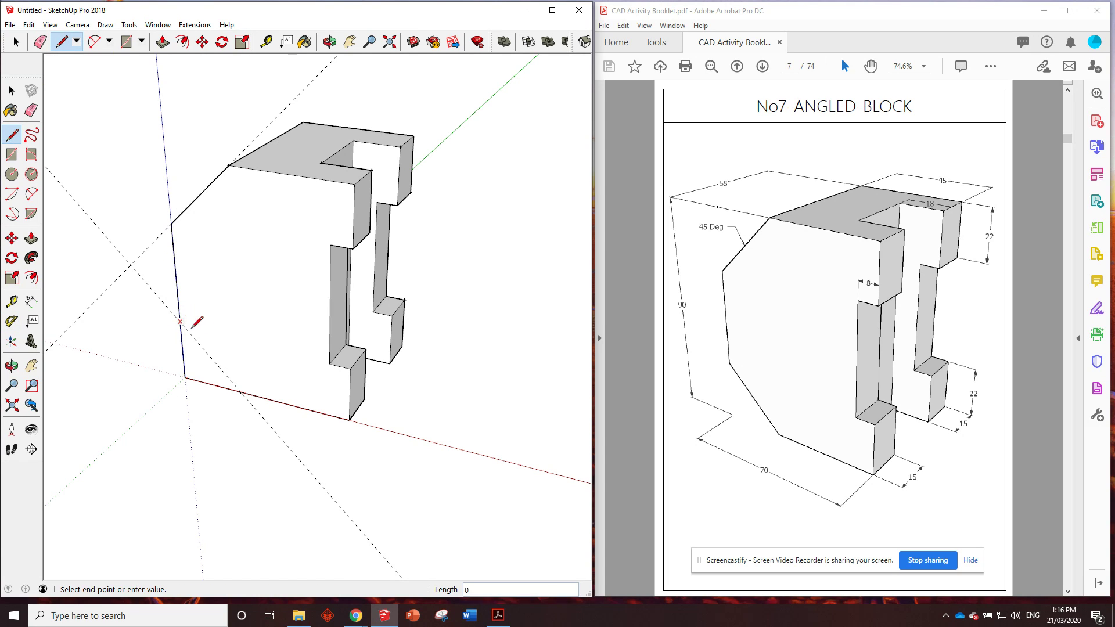
left_click(240, 392)
left_click(162, 42)
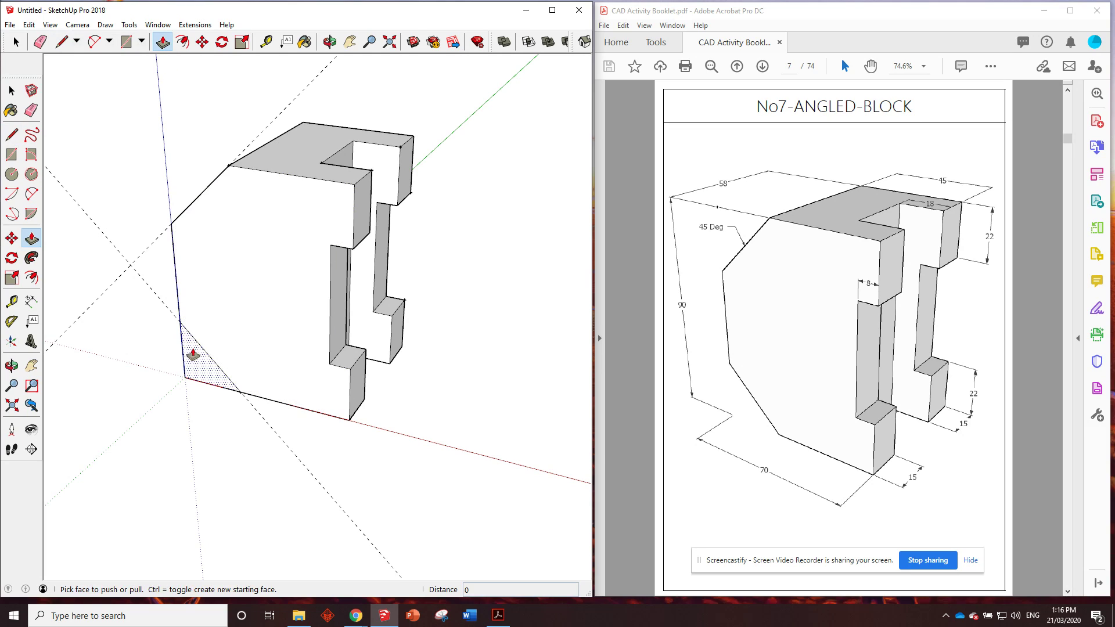
mouse_move(204, 267)
middle_mouse_down()
mouse_move(482, 167)
mouse_move(535, 132)
mouse_move(463, 162)
mouse_move(260, 191)
mouse_move(157, 259)
middle_mouse_up()
middle_click_drag(358, 191, 212, 236)
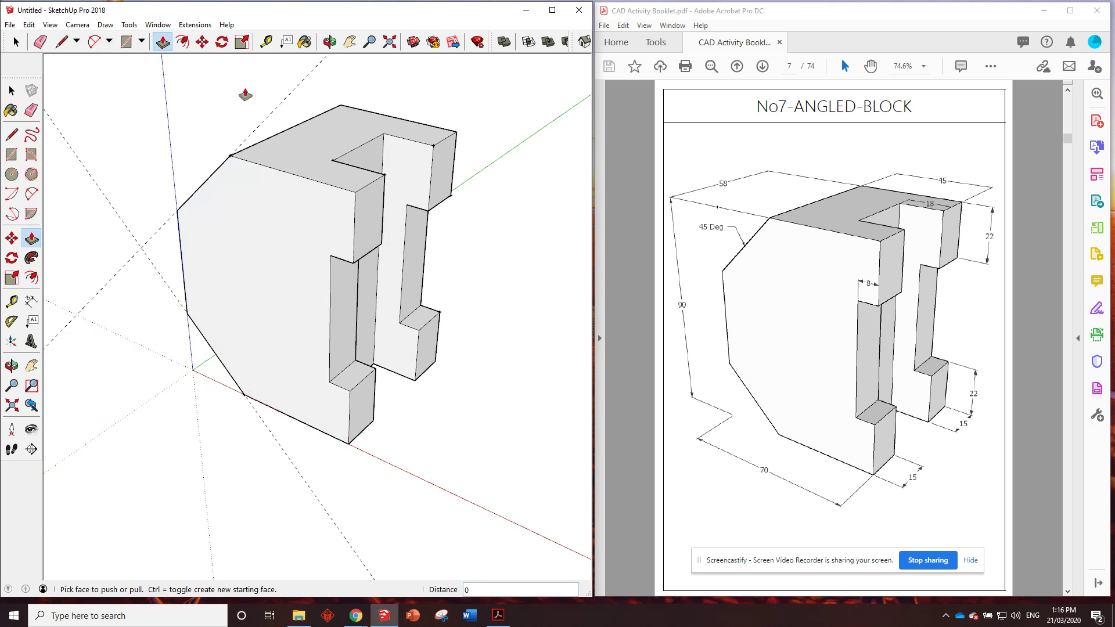
scroll(244, 93, "up", 2)
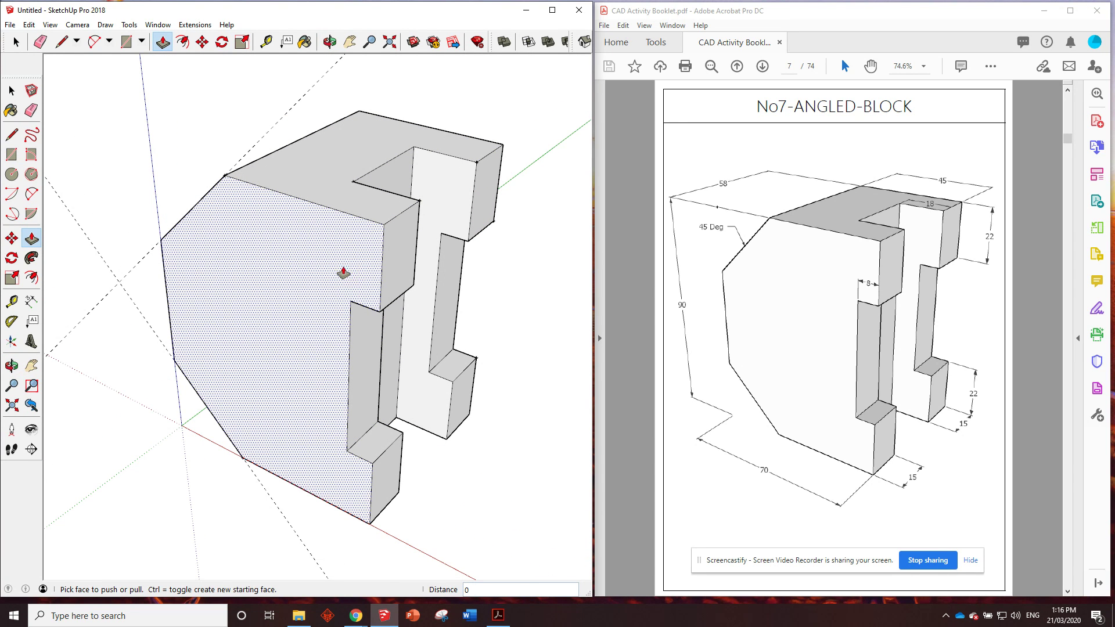
- Delete all construction guides and save the model as No7-ANGLED-BLOCK
left_click(28, 24)
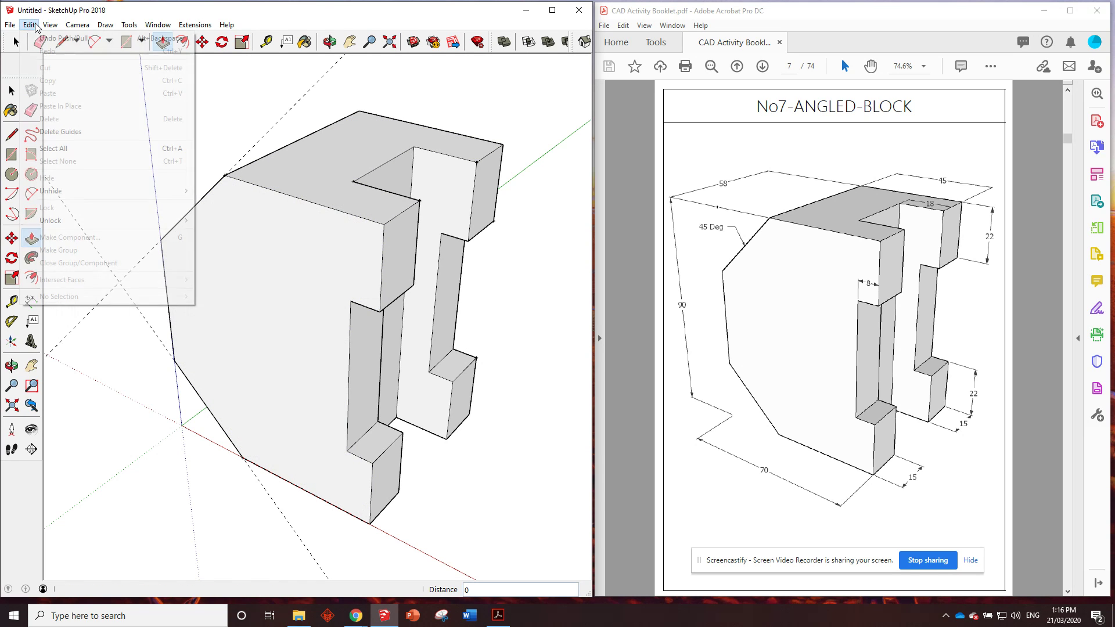
left_click(70, 132)
left_click(10, 24)
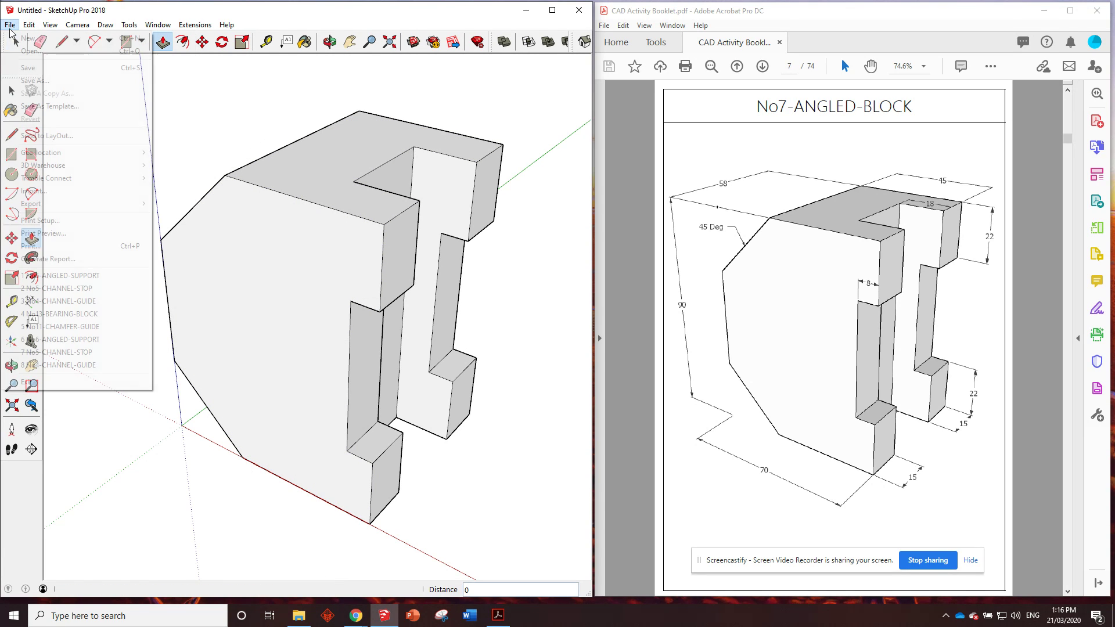
left_click(42, 70)
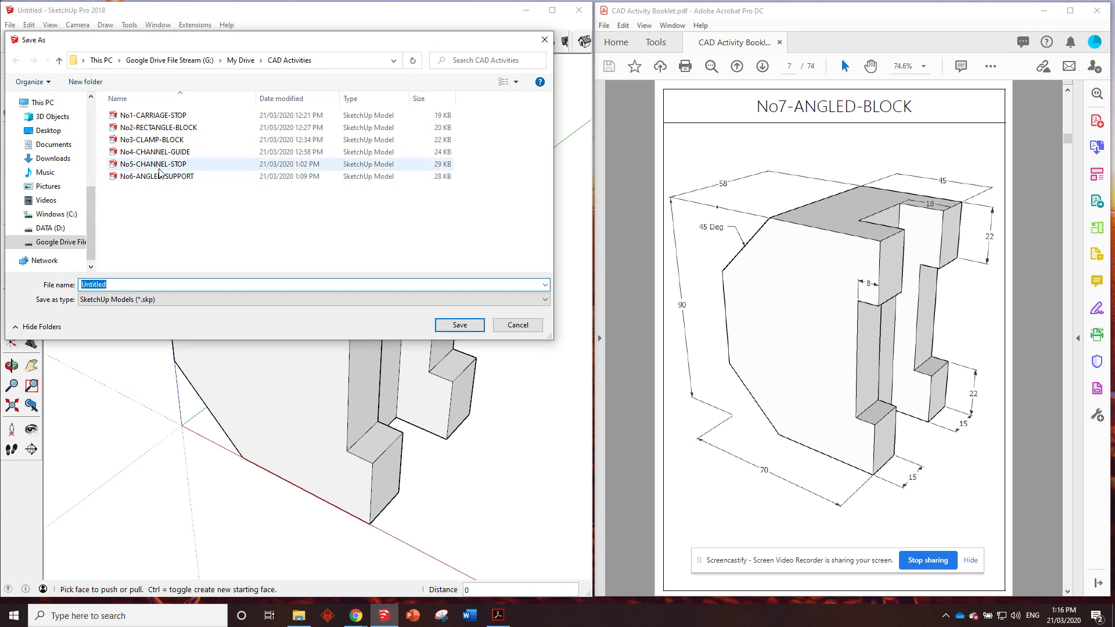
type("No7-ANGLED-BLOCK")
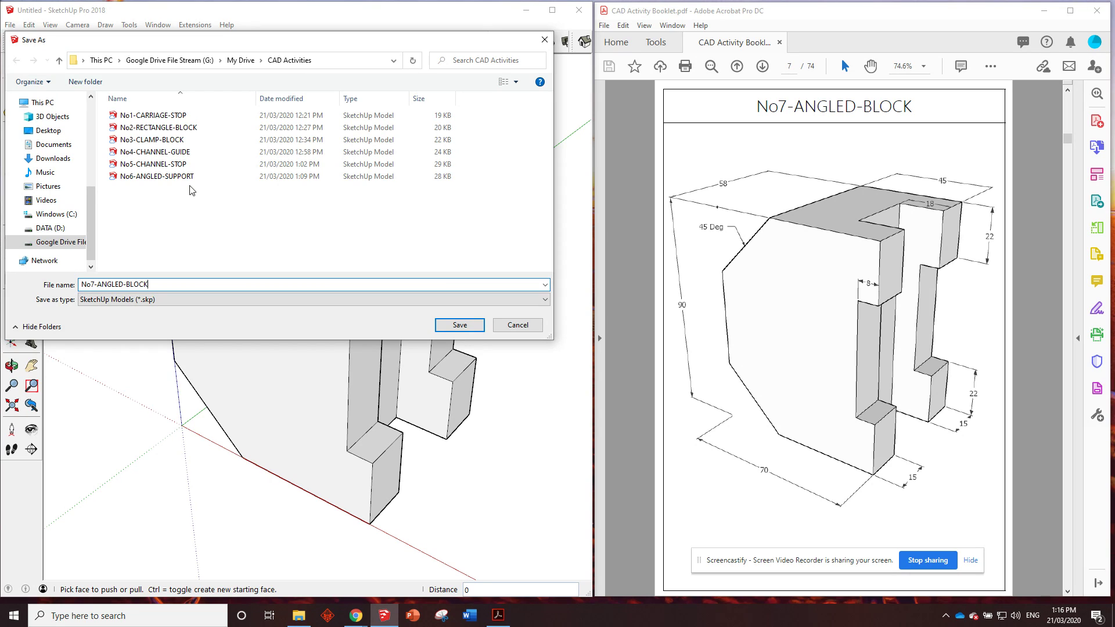
left_click(455, 326)
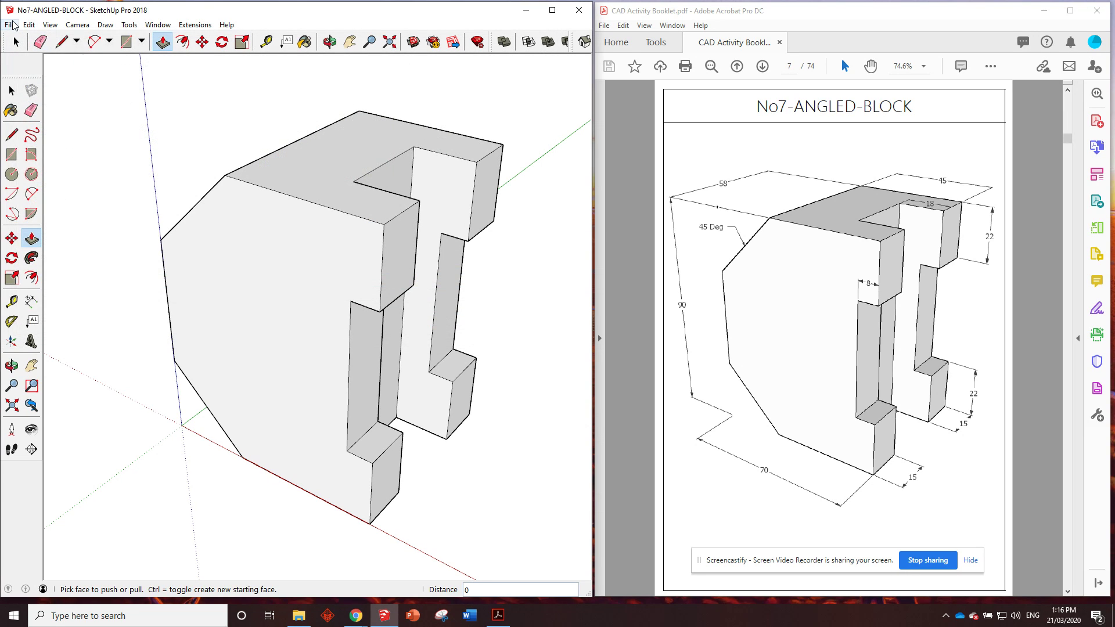
left_click(9, 25)
- Start a new empty model and scroll the booklet toward the No8-DOVETAIL-GUIDE page
left_click(27, 37)
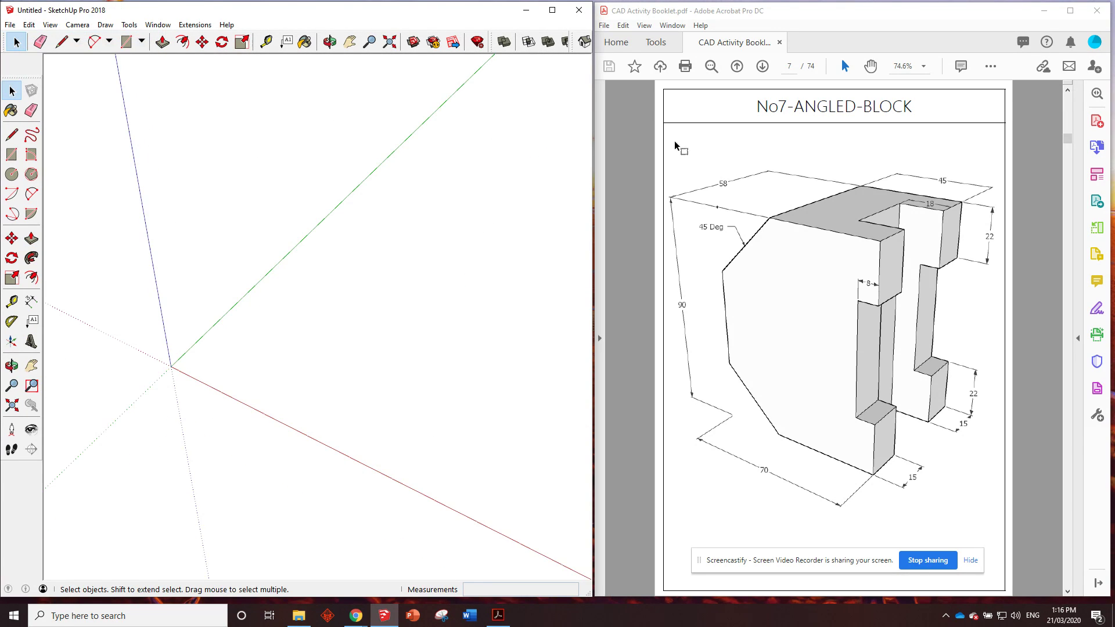
scroll(712, 149, "down", 1)
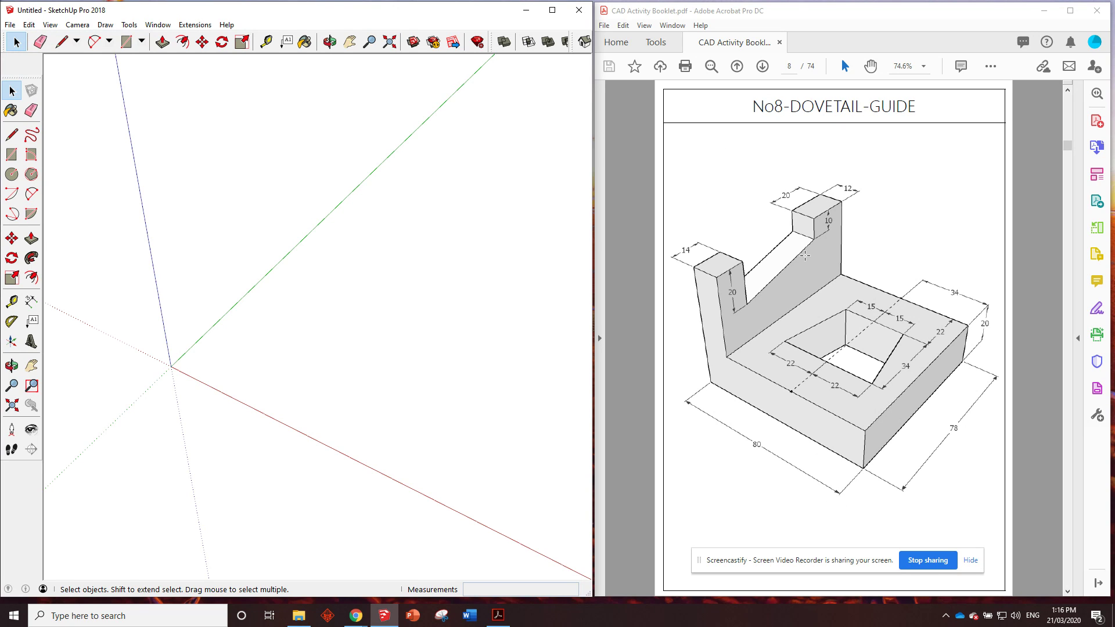